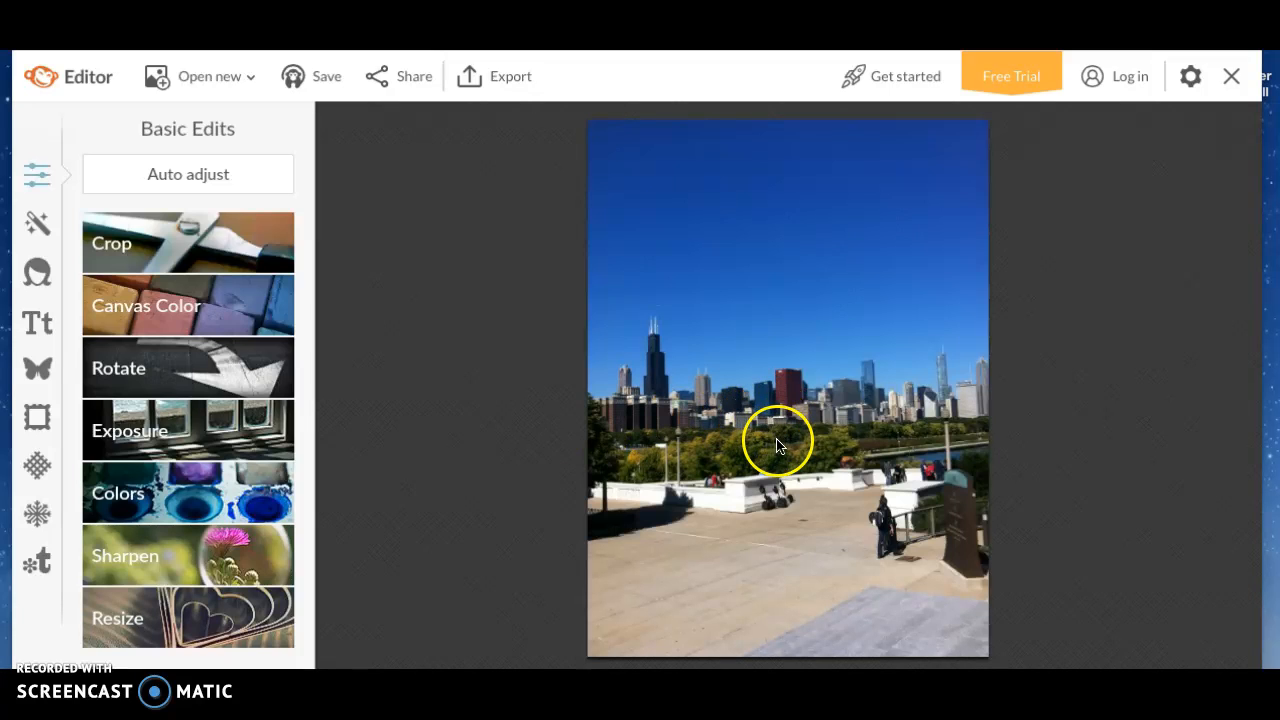
Open the Light section's Bokeh Shapes effect, previewing circle shapes at size 30 on the skyline
click(40, 222)
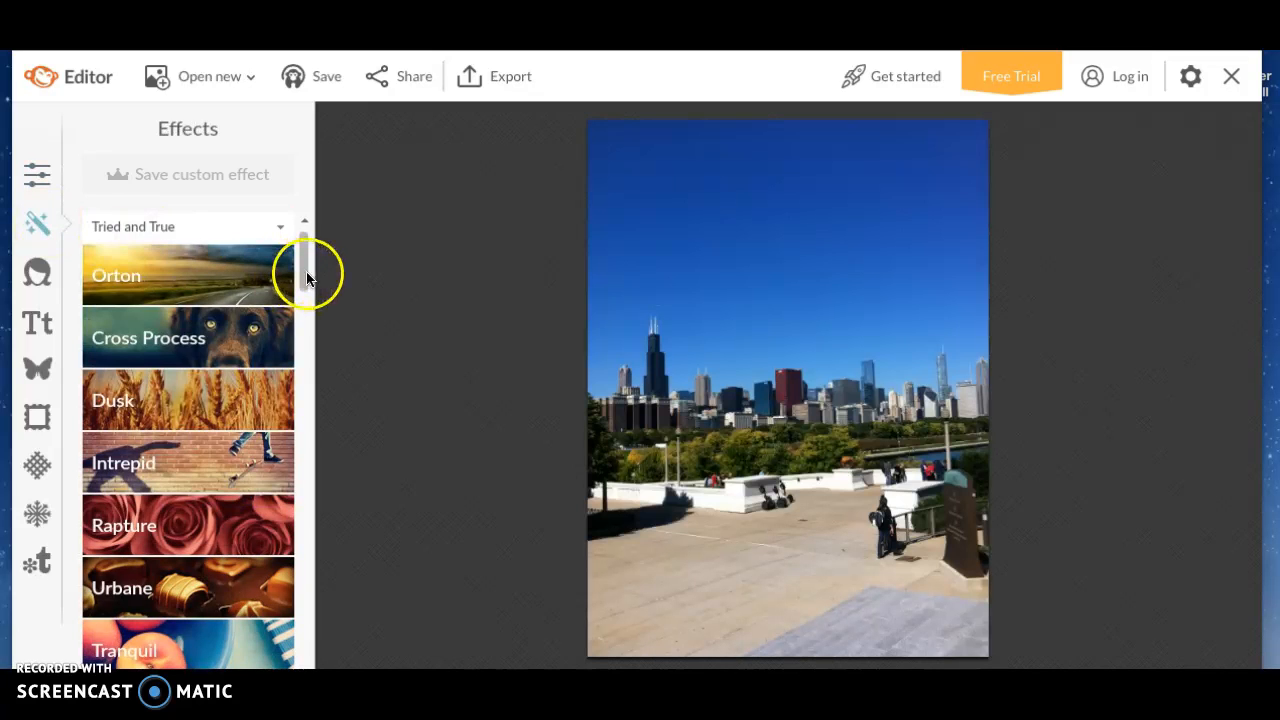
drag(305, 278, 301, 554)
right_click(301, 554)
click(192, 303)
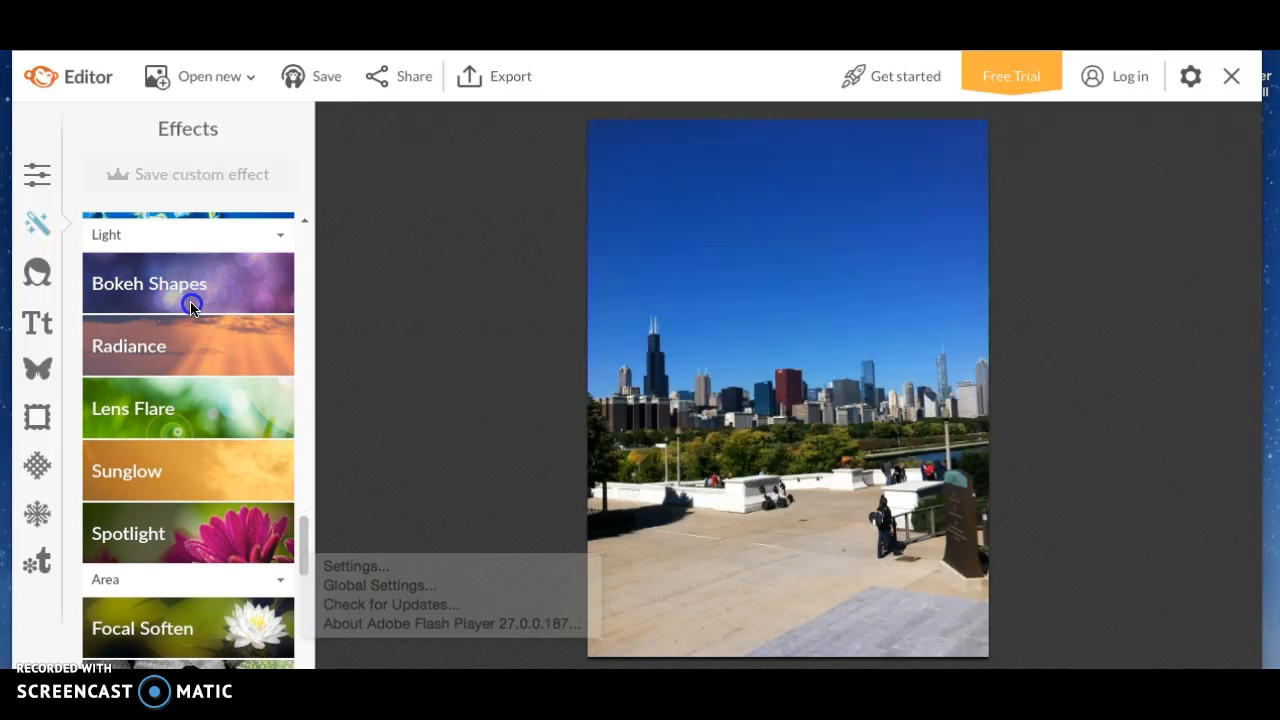
click(216, 293)
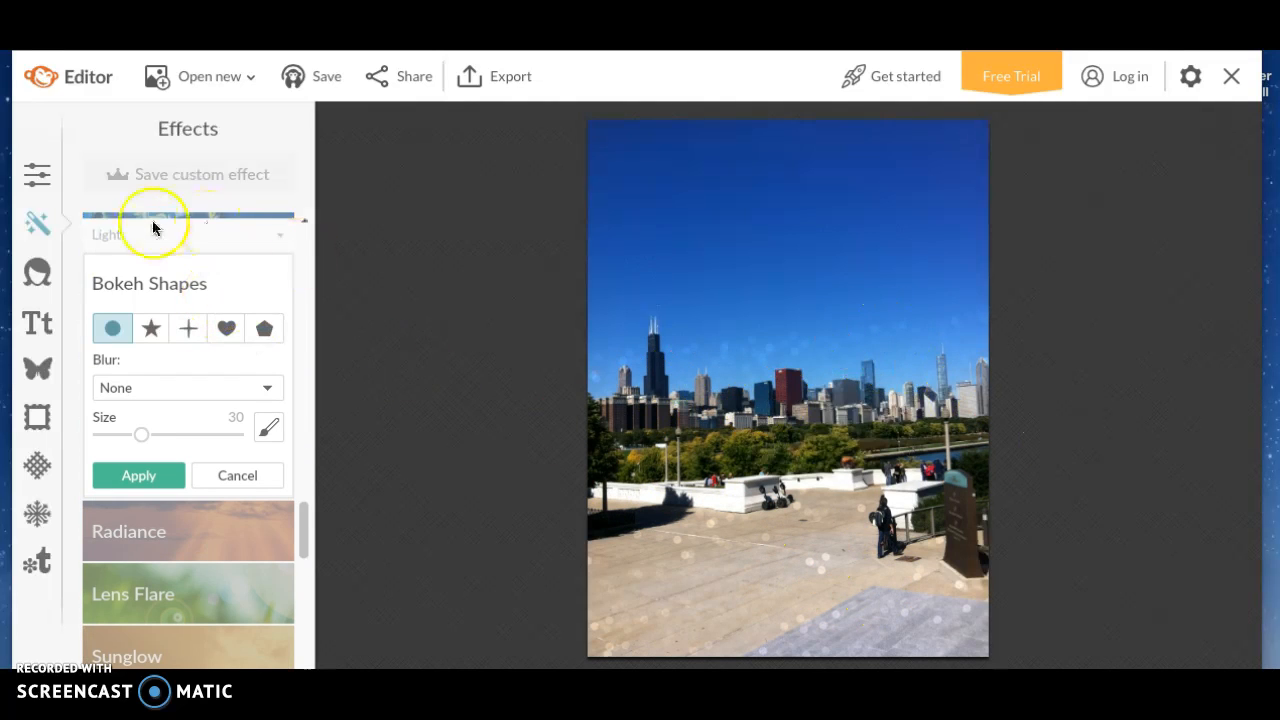
Preview star, heart, pentagon and plus bokeh shapes at a larger size, then cancel the effect
click(143, 327)
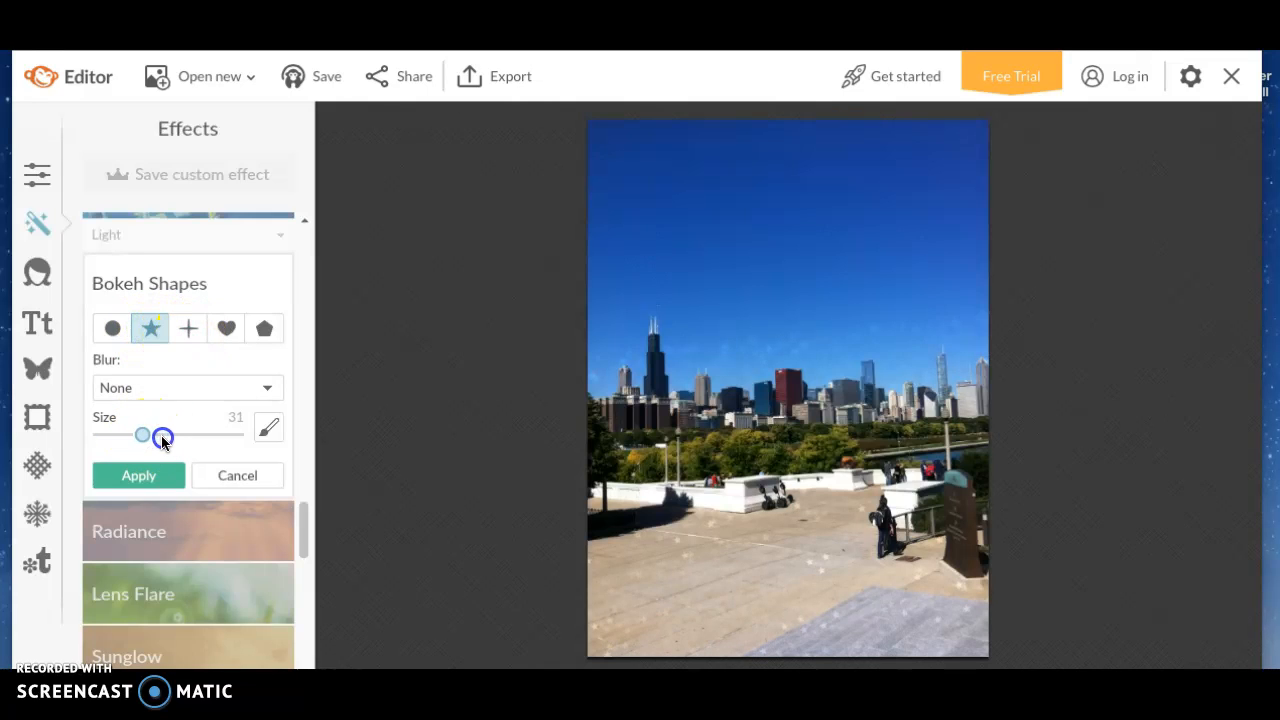
drag(168, 437, 185, 438)
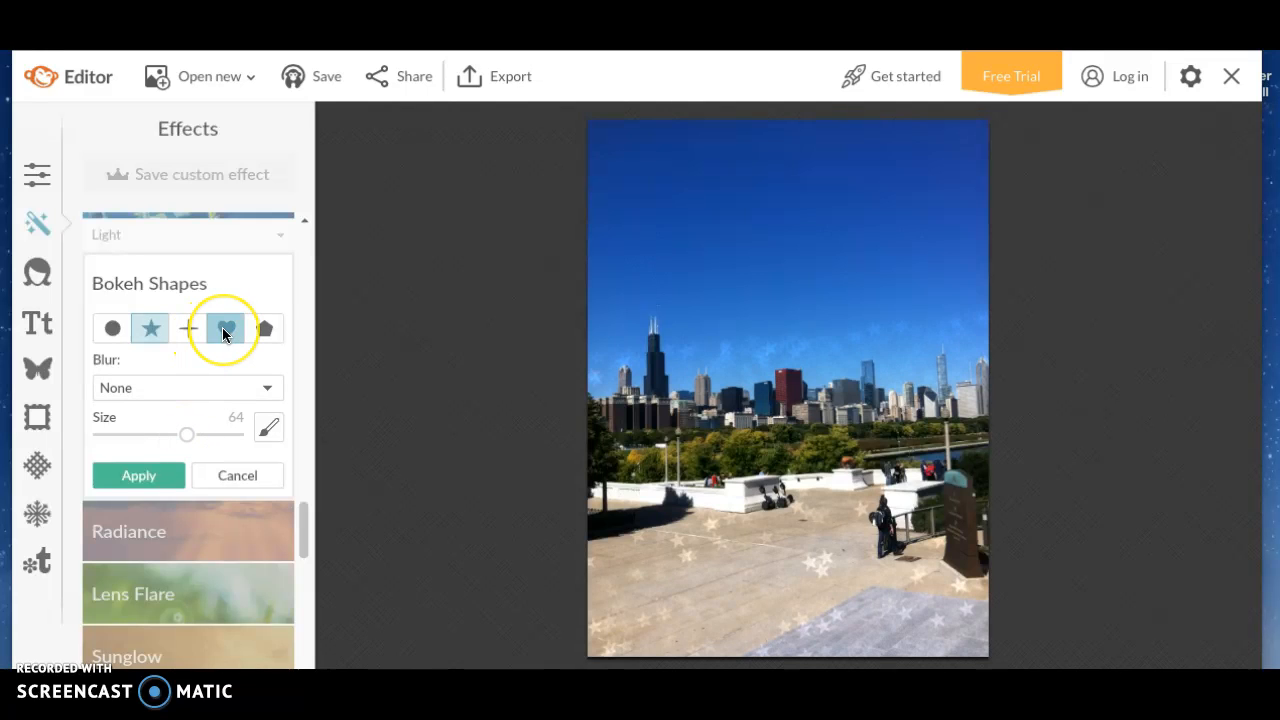
click(224, 331)
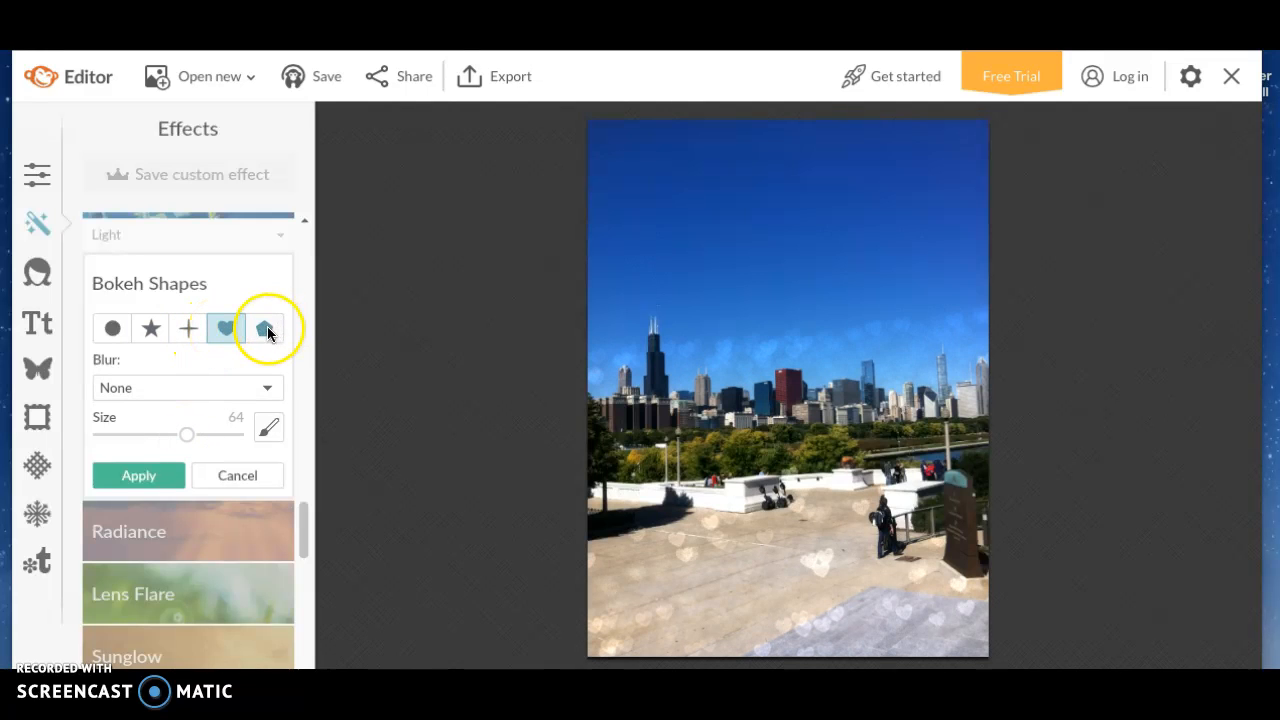
click(267, 328)
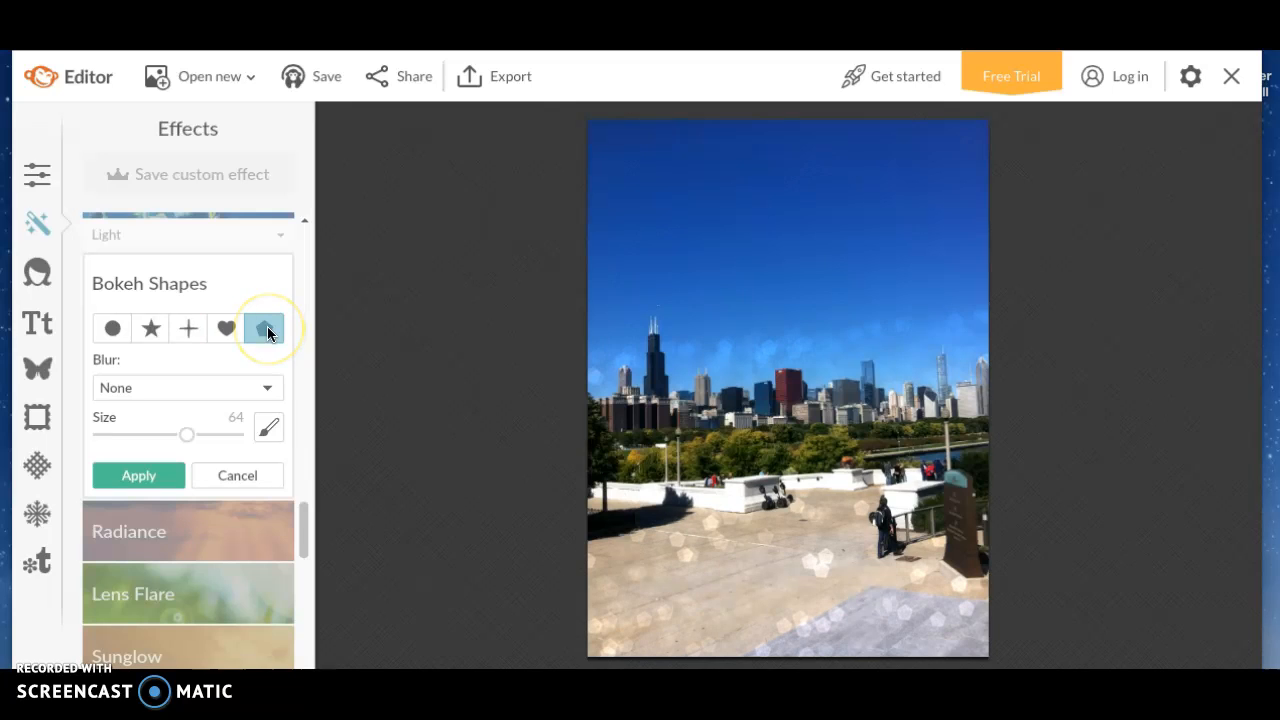
click(188, 328)
click(236, 476)
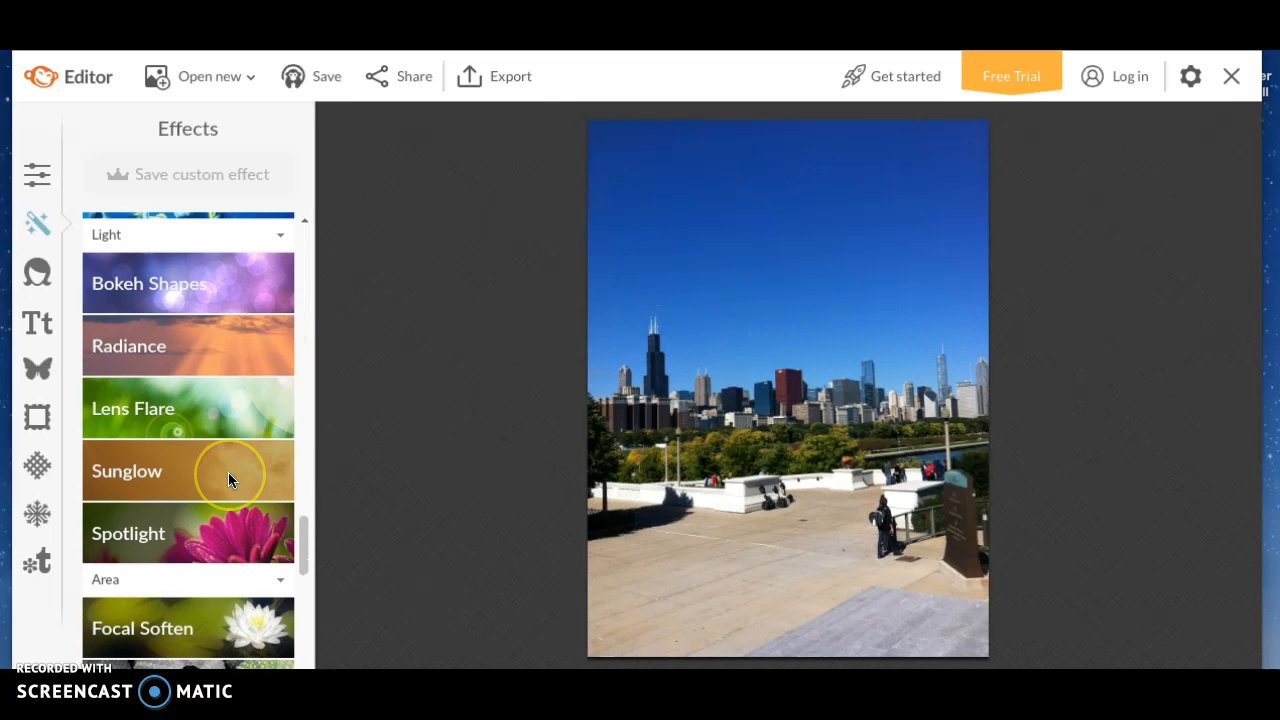
click(36, 322)
Add a Sparkle Stars overlay and stretch it into a wide band across the sky
click(37, 368)
click(299, 447)
drag(299, 450, 299, 445)
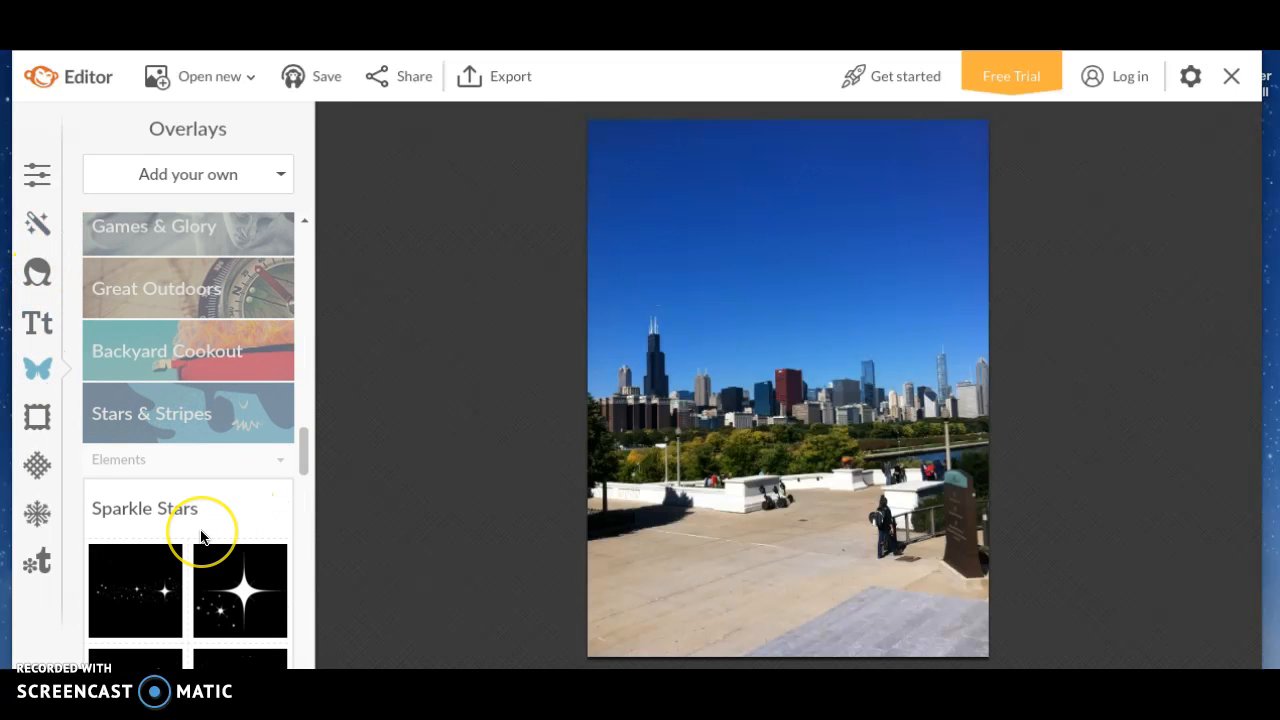
click(150, 594)
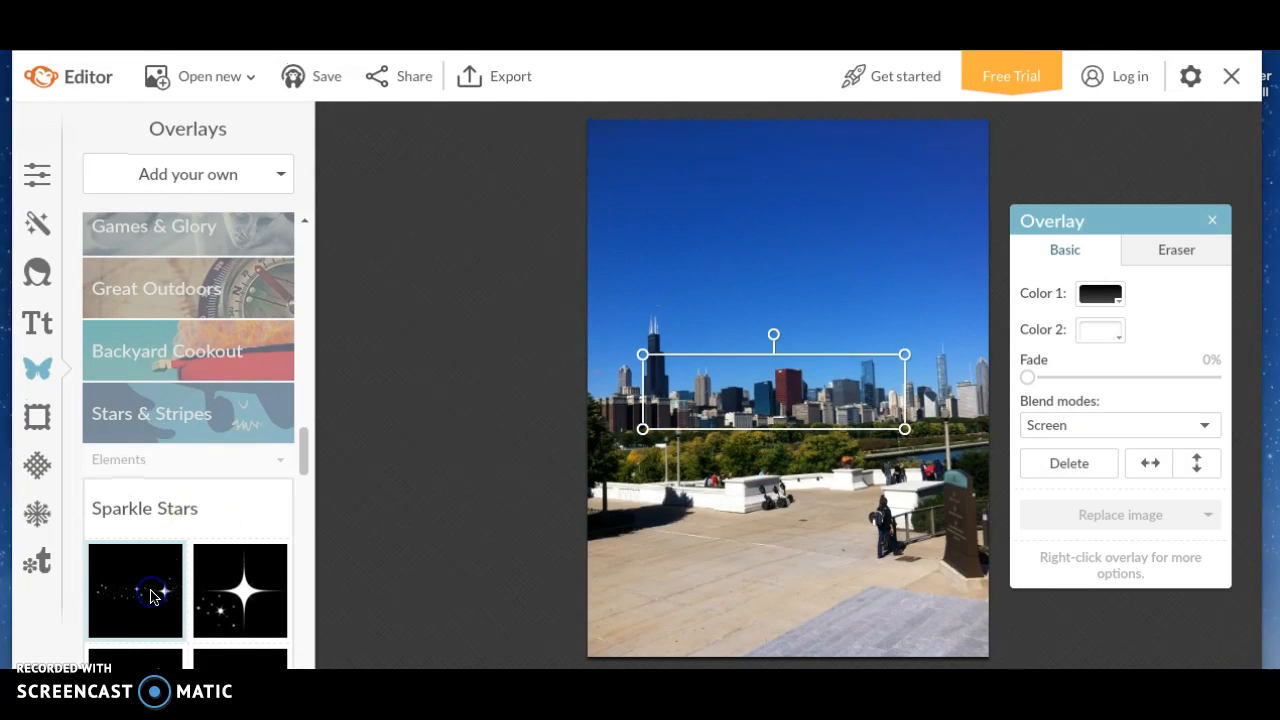
drag(770, 376, 743, 155)
drag(892, 226, 703, 182)
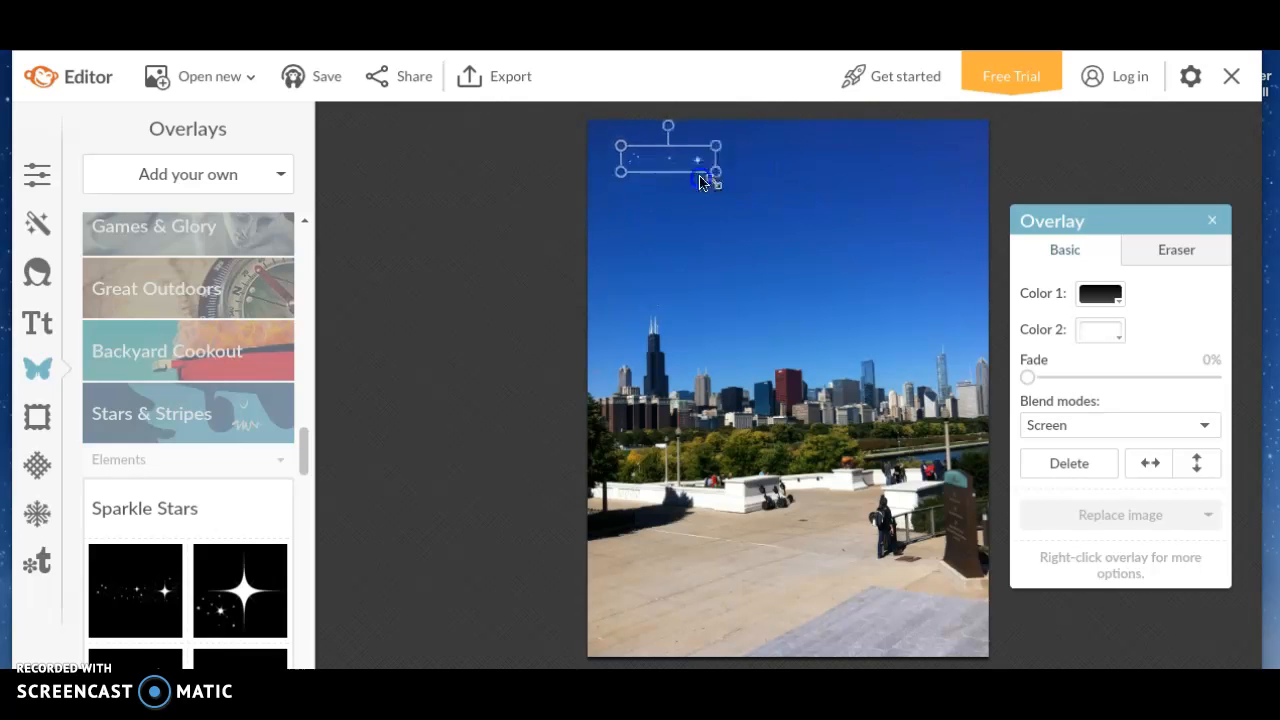
drag(765, 208, 948, 290)
Add a second Sparkle Stars overlay, enlarged on the lower-left plaza
click(248, 616)
drag(830, 430, 733, 637)
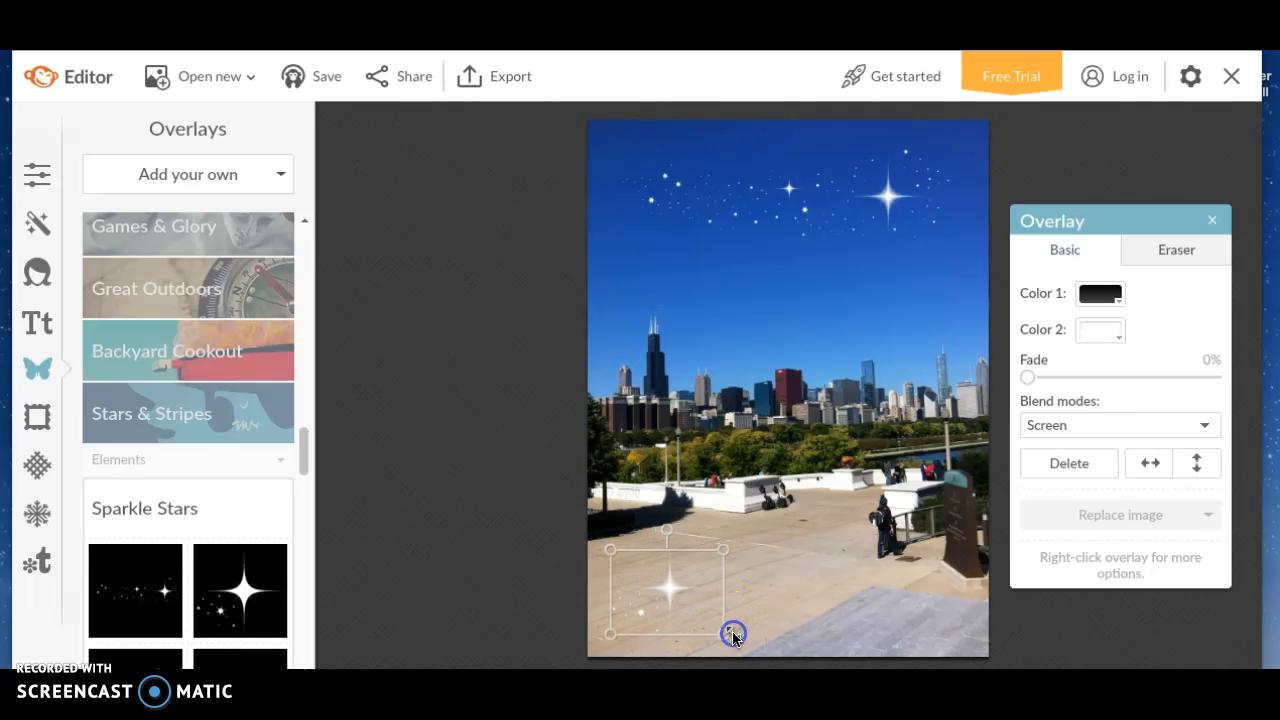
scroll(236, 590, down, 1)
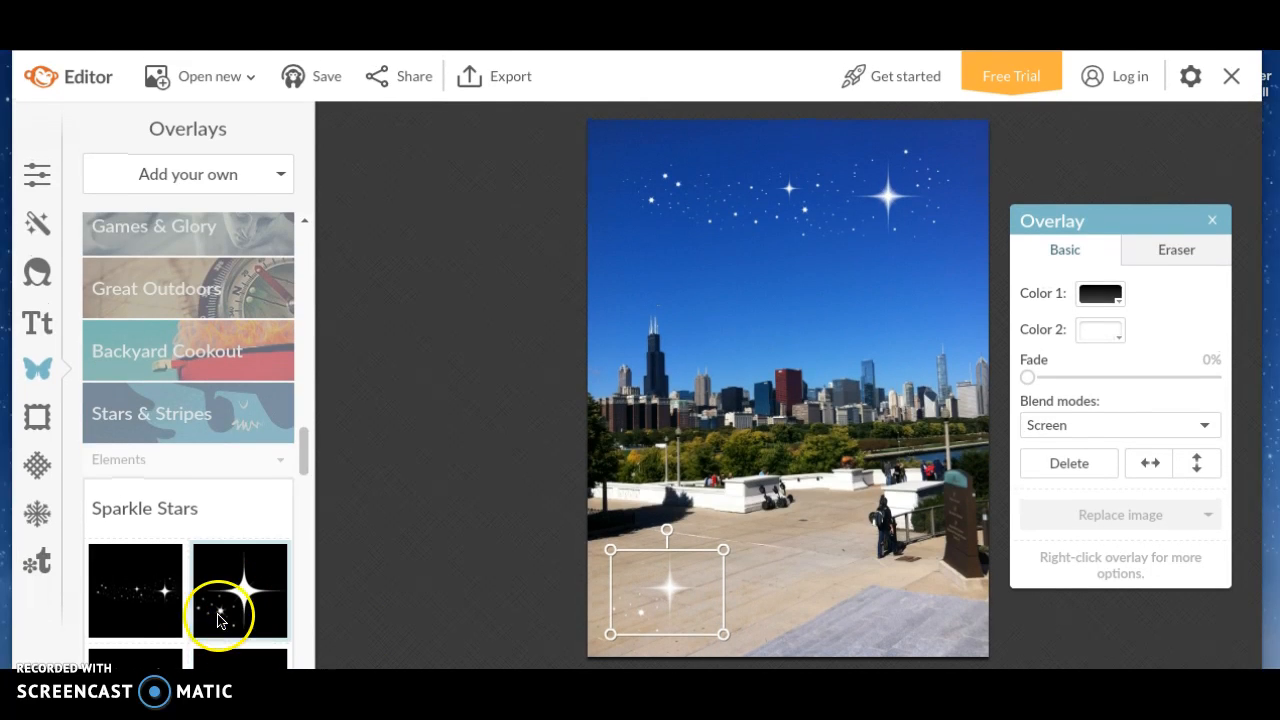
Add a third Sparkle Stars overlay, resized and tilted diagonally across the lower-right plaza
click(162, 610)
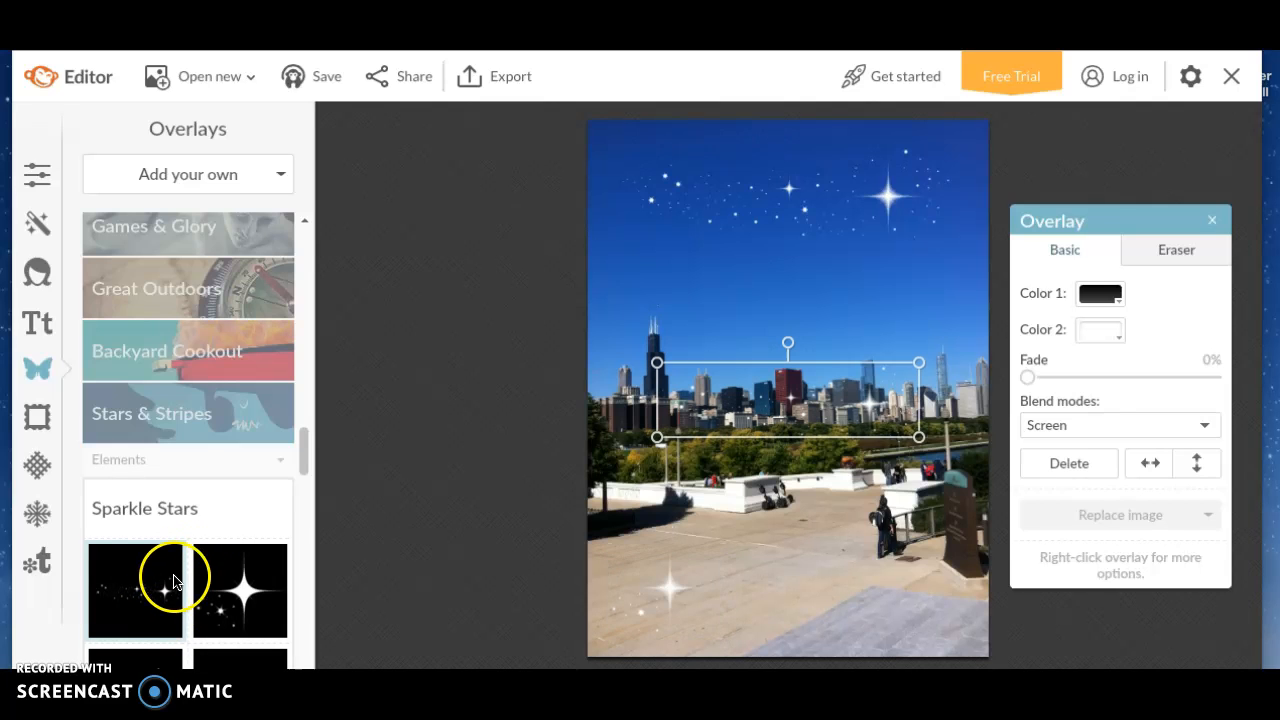
mouse_move(919, 437)
mouse_down()
mouse_move(957, 467)
mouse_move(921, 456)
mouse_up()
drag(729, 410, 827, 437)
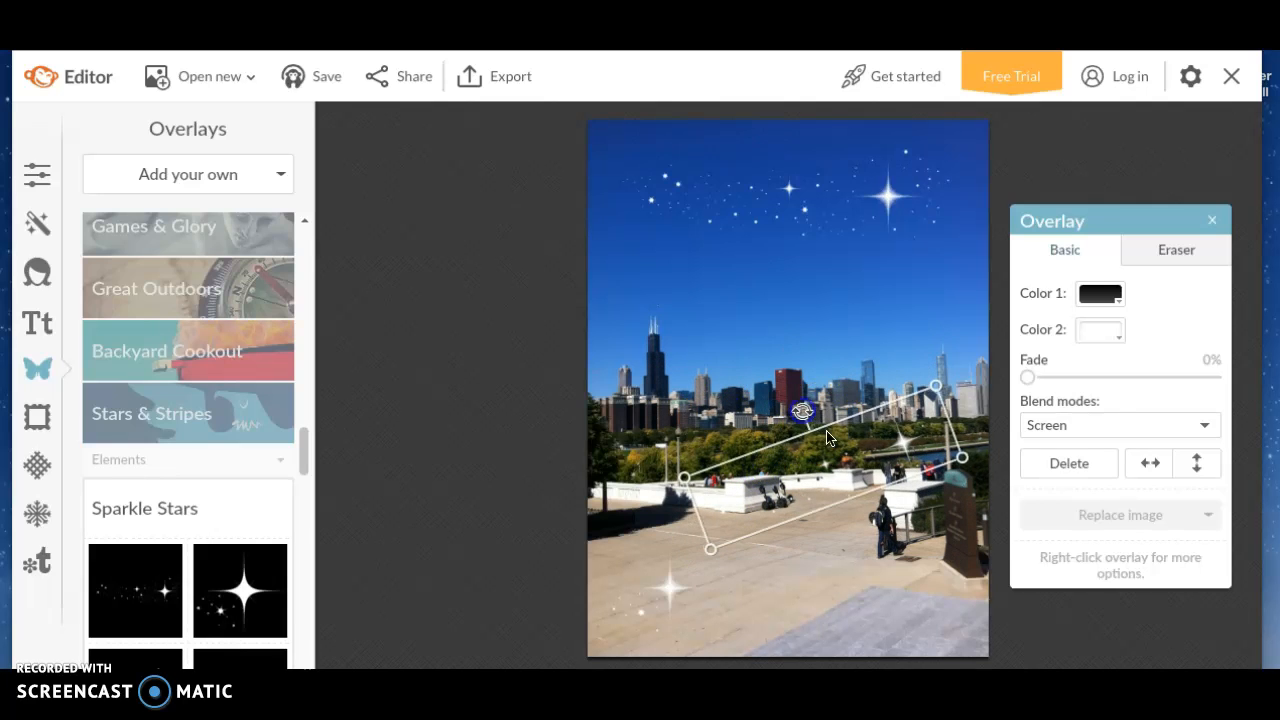
drag(838, 498, 857, 548)
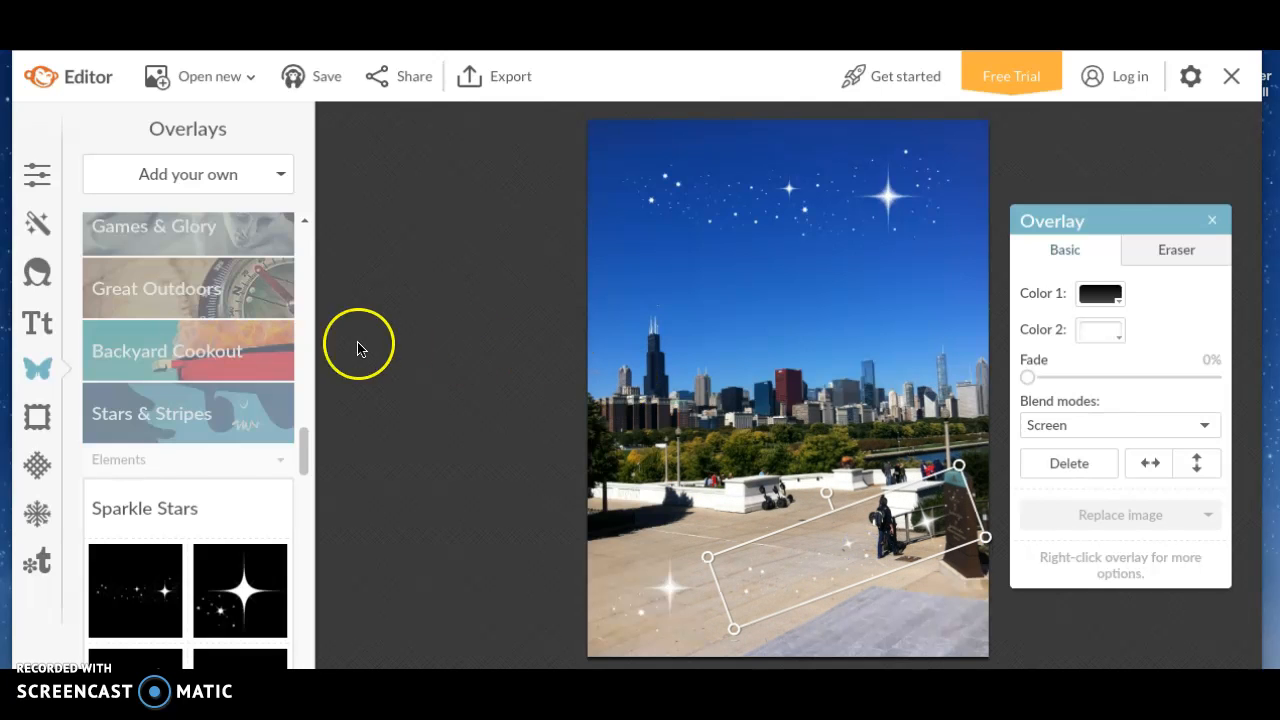
click(51, 424)
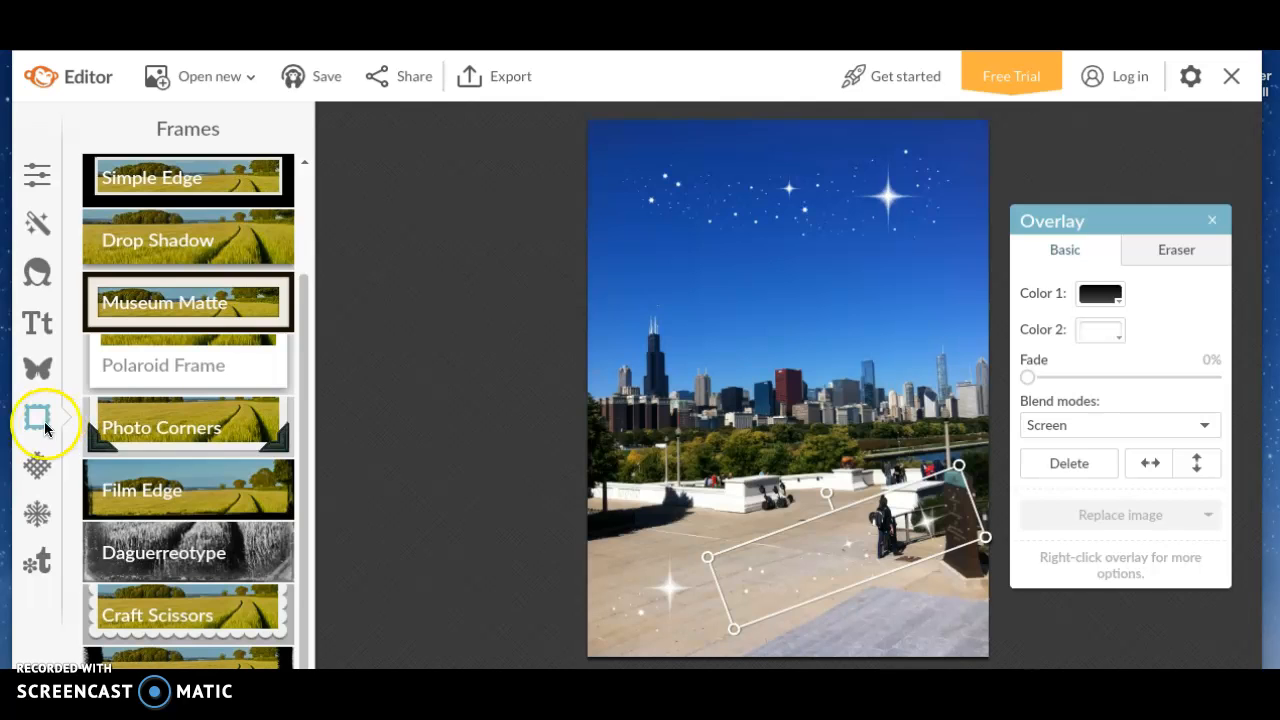
Preview the light-ray, wavy-streak and water-drops Water textures, then collapse Water without applying any
click(36, 461)
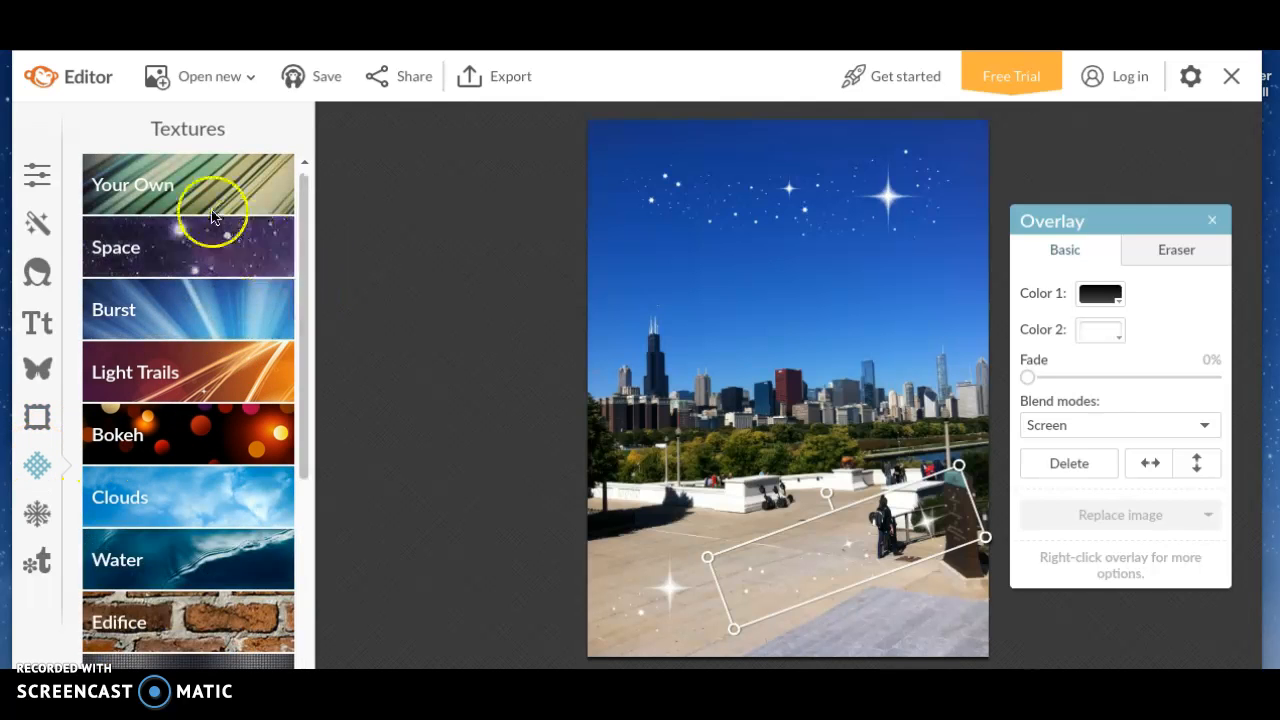
drag(300, 223, 308, 348)
click(257, 334)
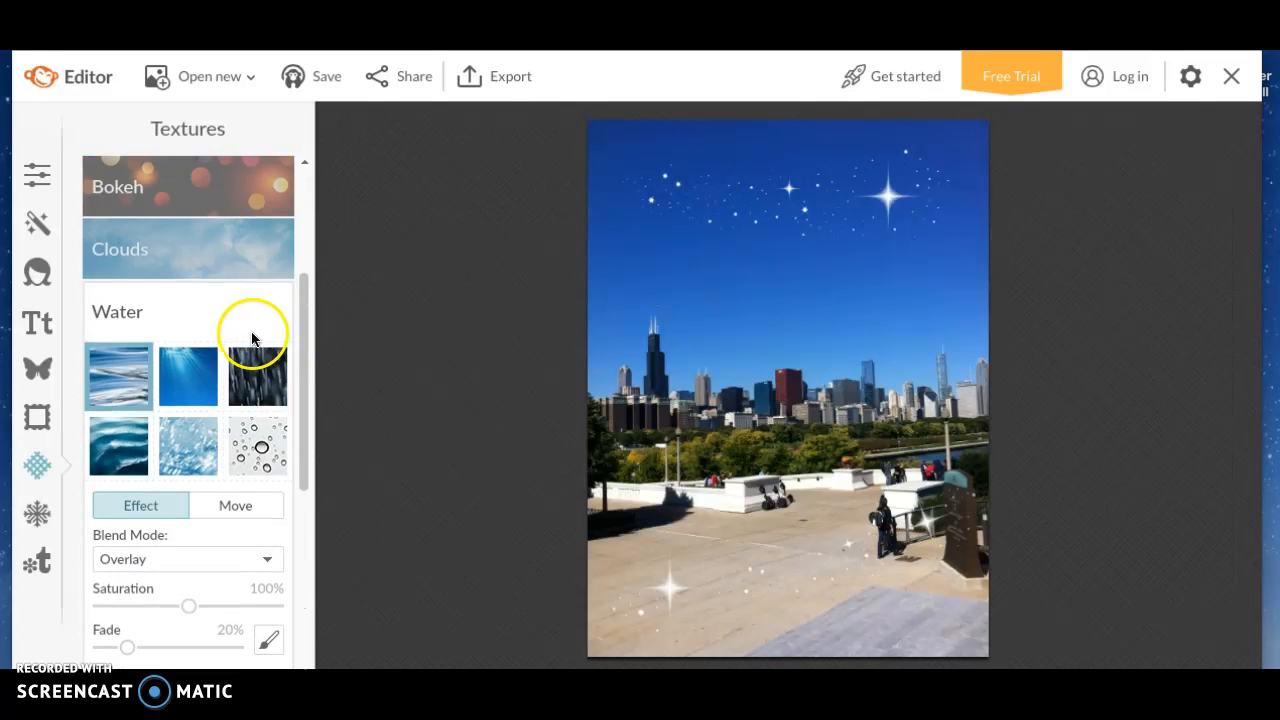
click(190, 362)
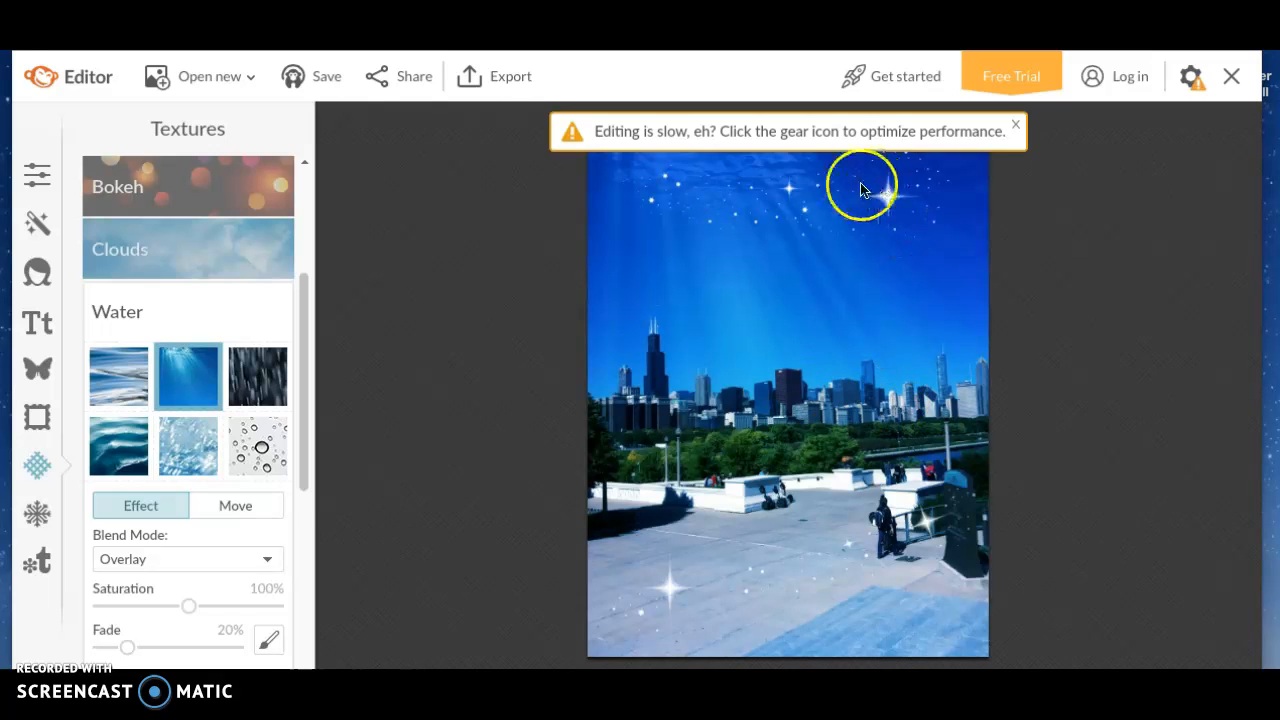
click(140, 390)
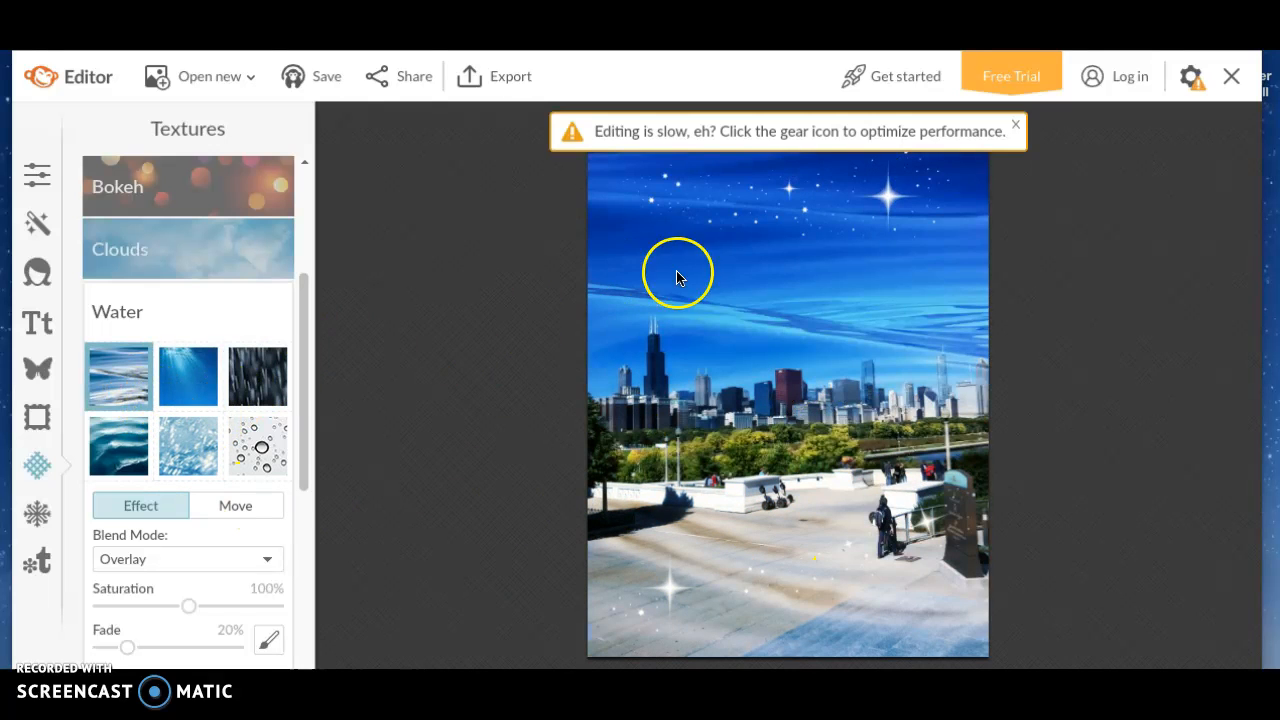
click(268, 456)
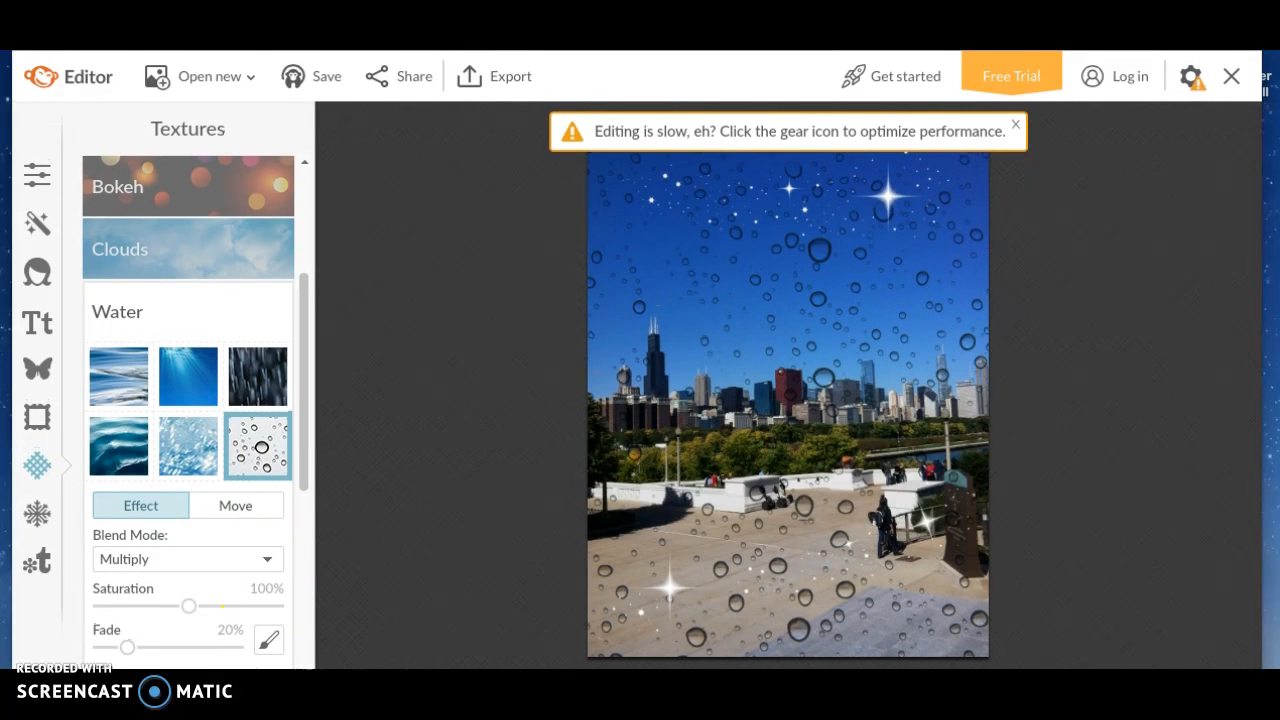
click(258, 446)
drag(303, 374, 305, 230)
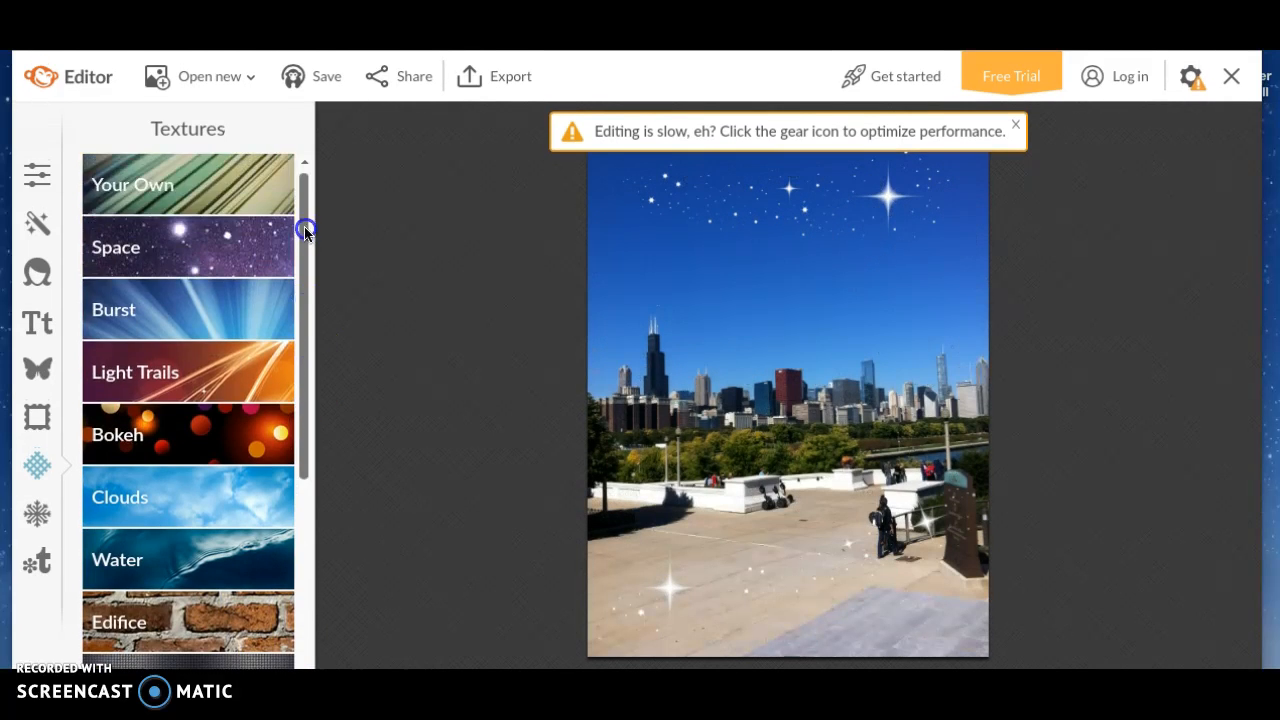
Preview the star-field and pink galaxy Space textures, dismissing the slow-editing banner, without applying them
click(263, 240)
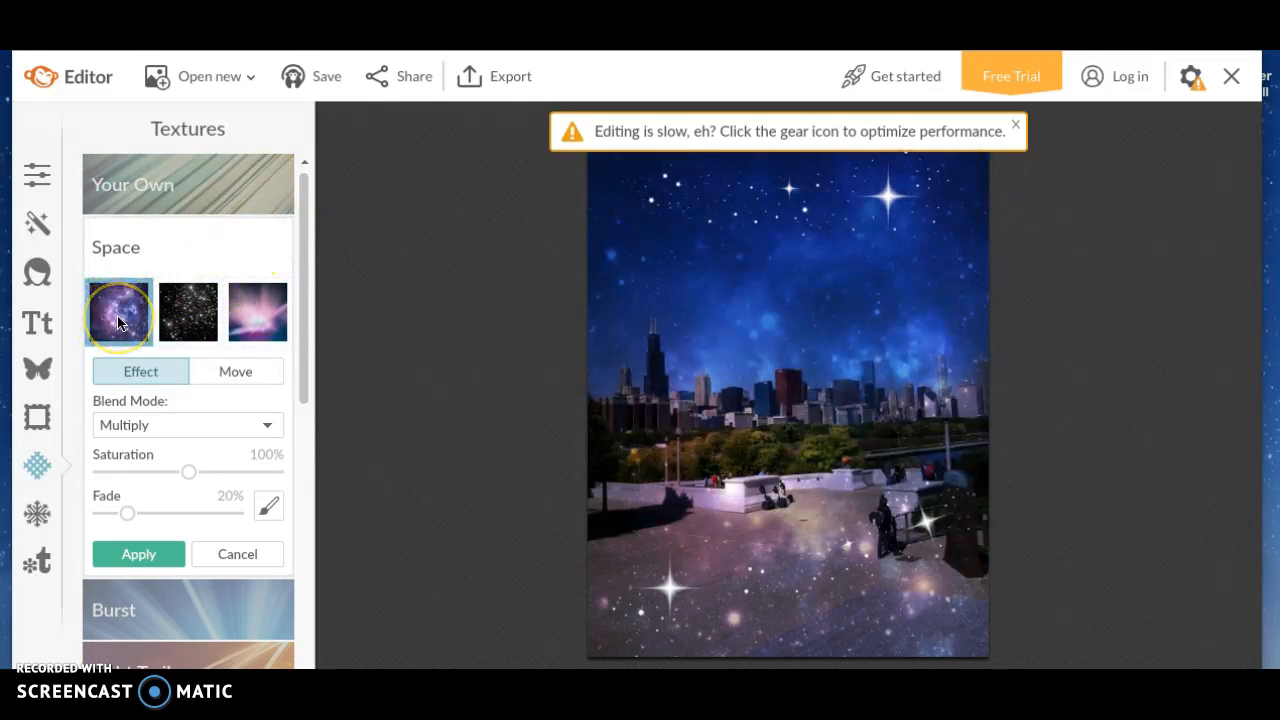
click(175, 322)
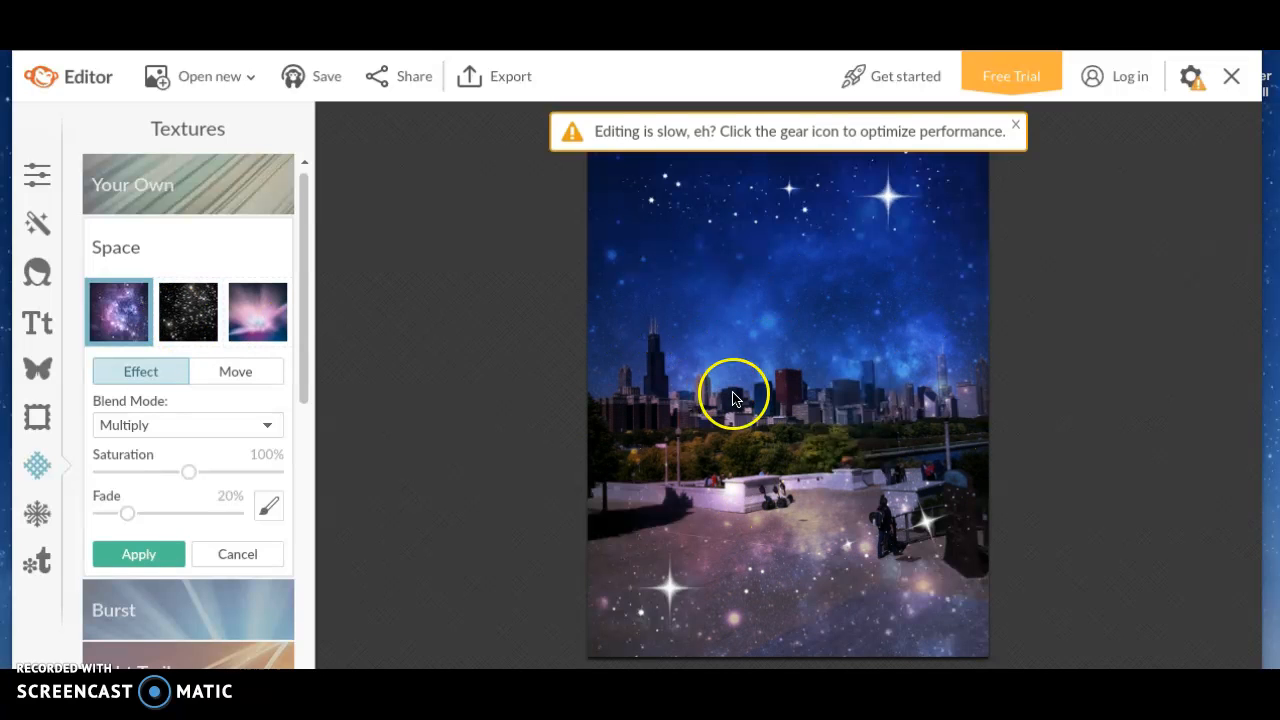
click(186, 310)
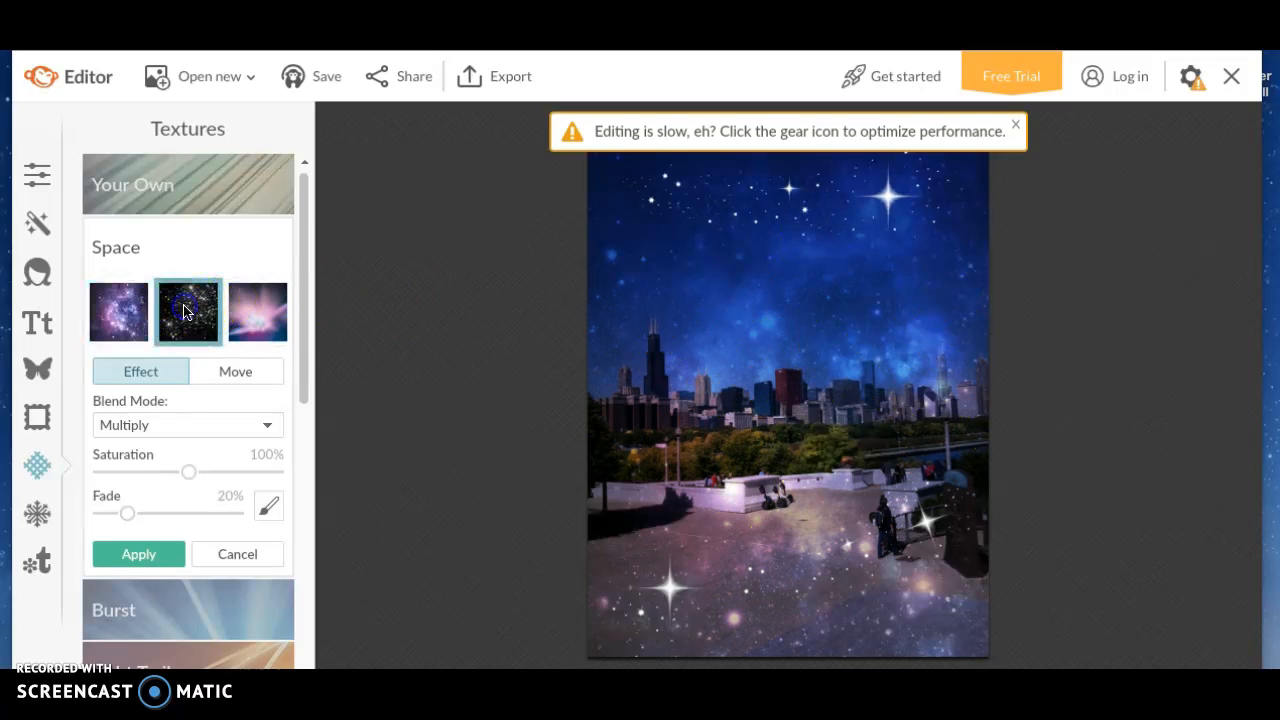
click(810, 500)
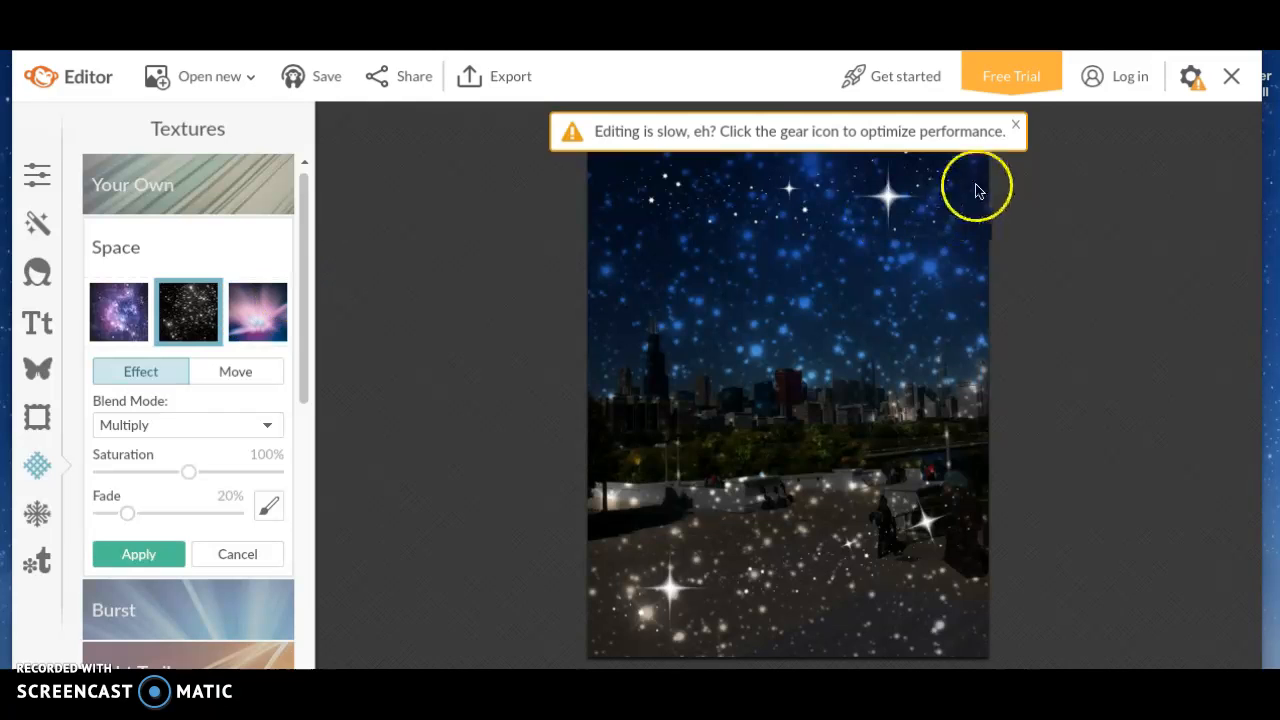
click(1015, 124)
click(257, 311)
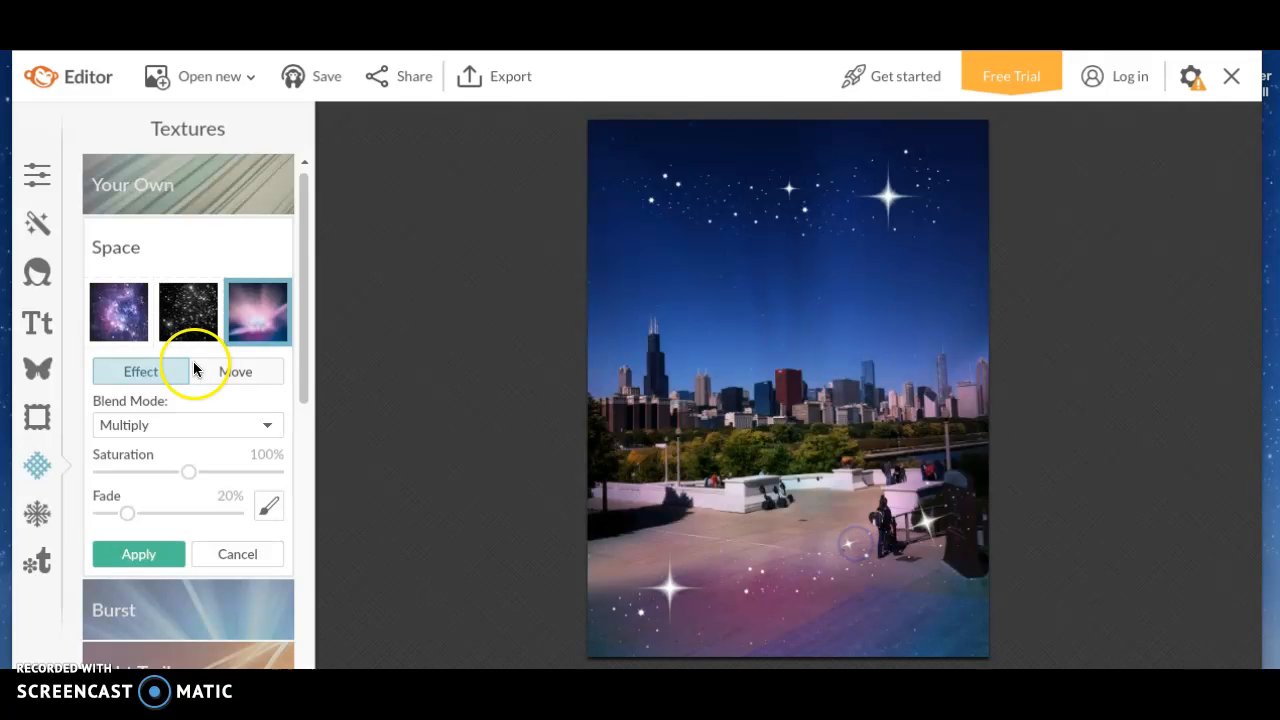
click(48, 513)
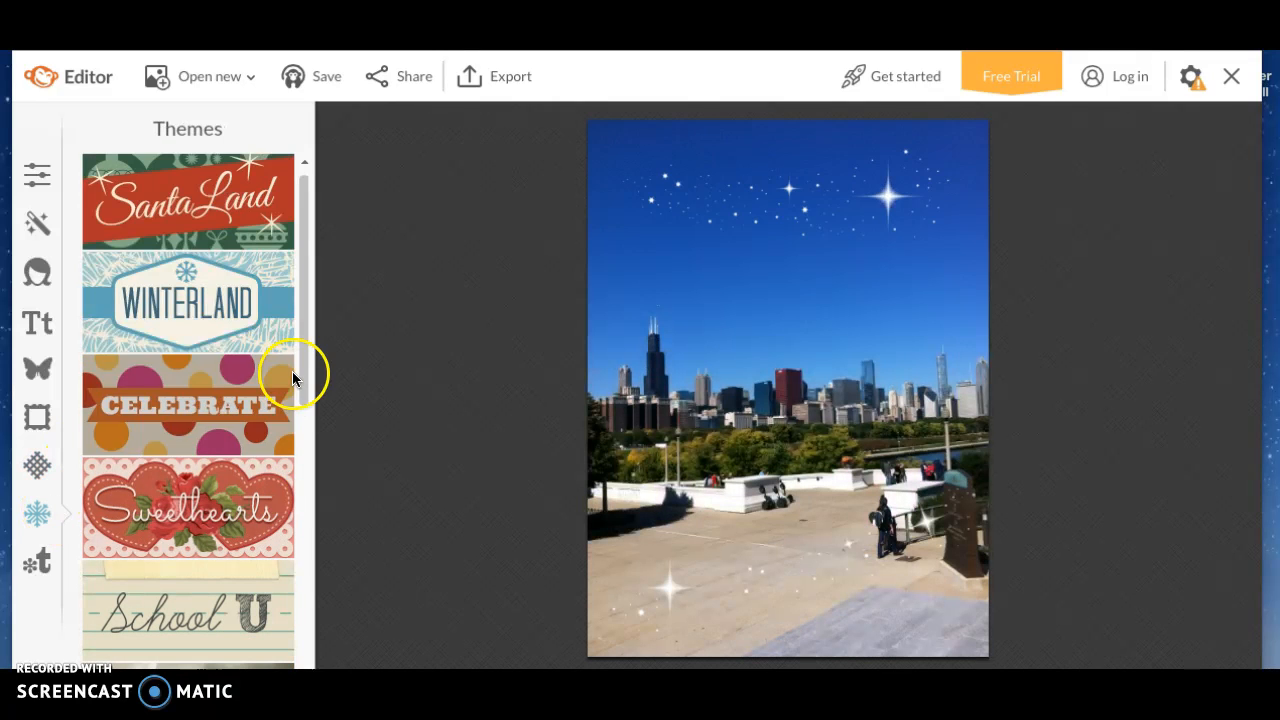
Browse the Themes list and dismiss the unsaved-changes warning
drag(308, 360, 303, 503)
drag(308, 455, 304, 619)
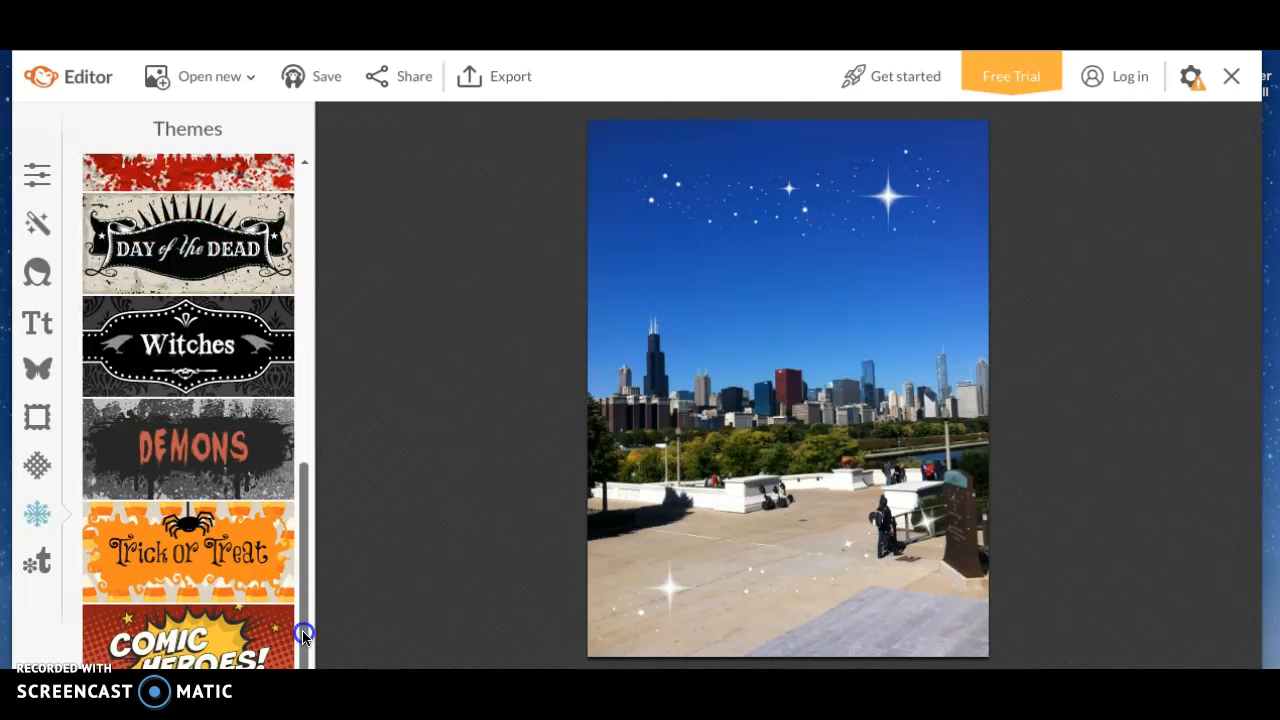
scroll(286, 434, up, 7)
click(35, 562)
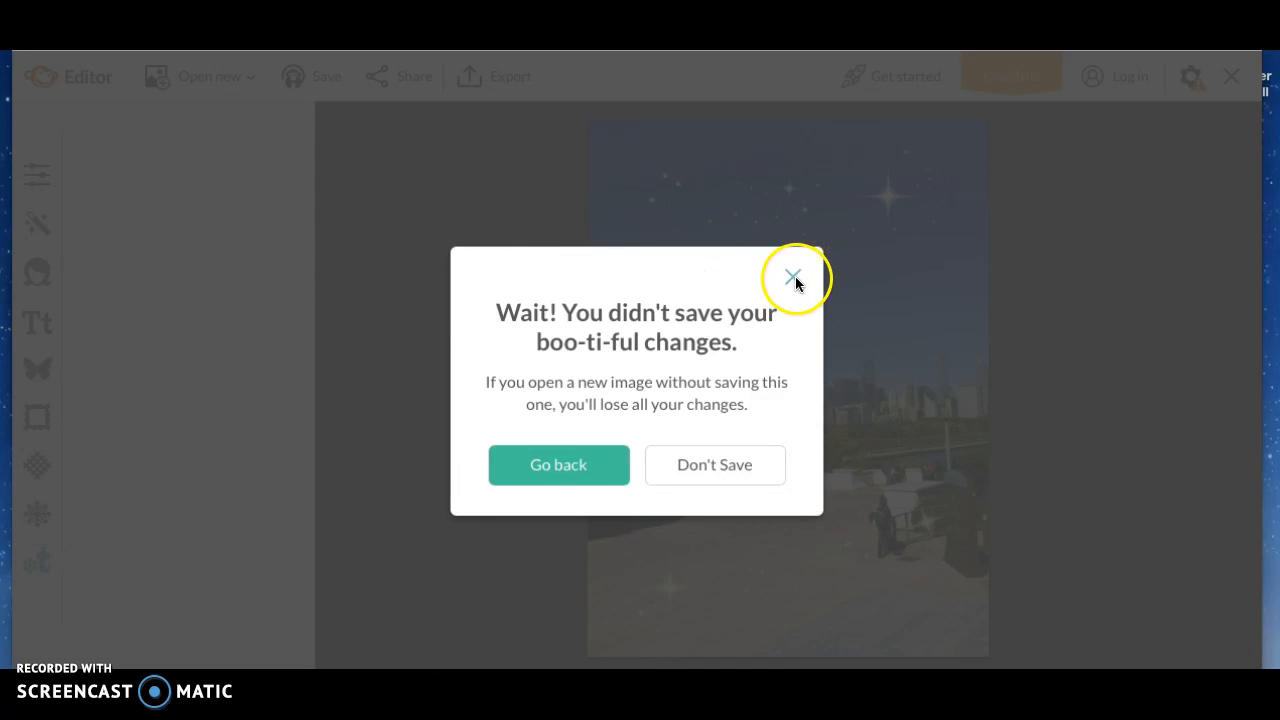
click(793, 277)
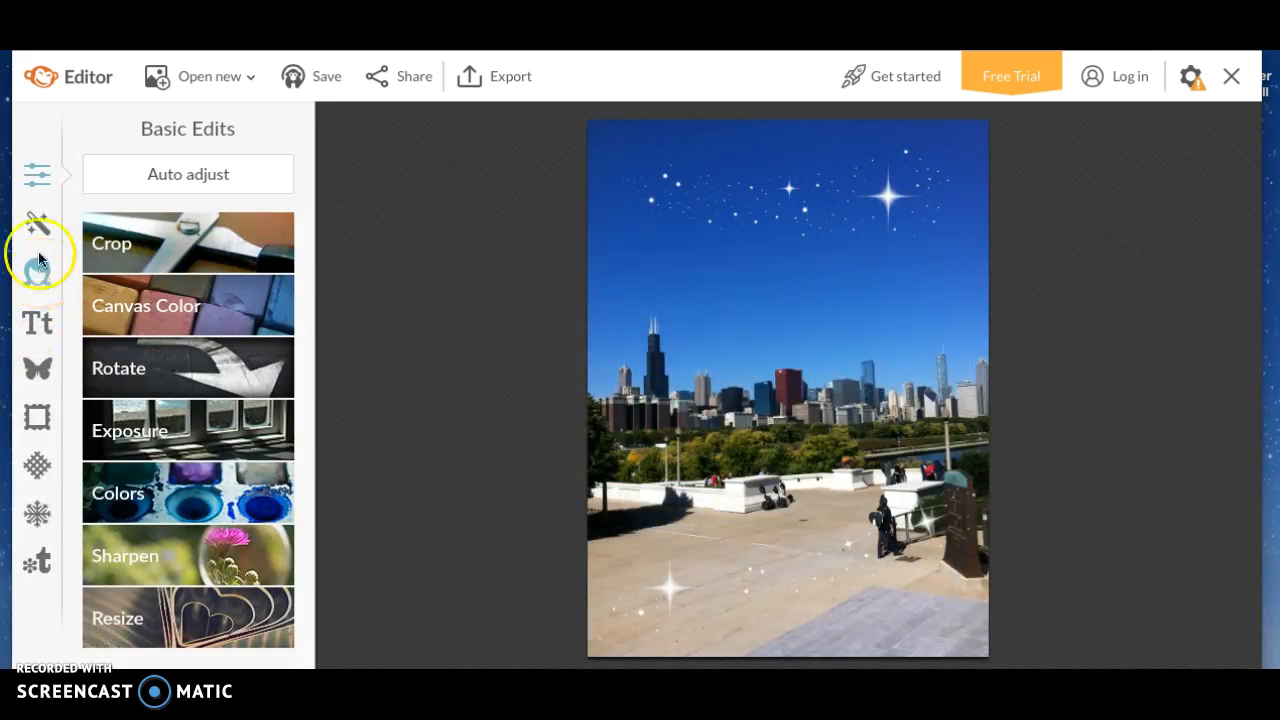
Look through the Touch Up, Overlays and Text tools without making changes
click(38, 270)
drag(303, 230, 286, 171)
click(48, 362)
click(41, 326)
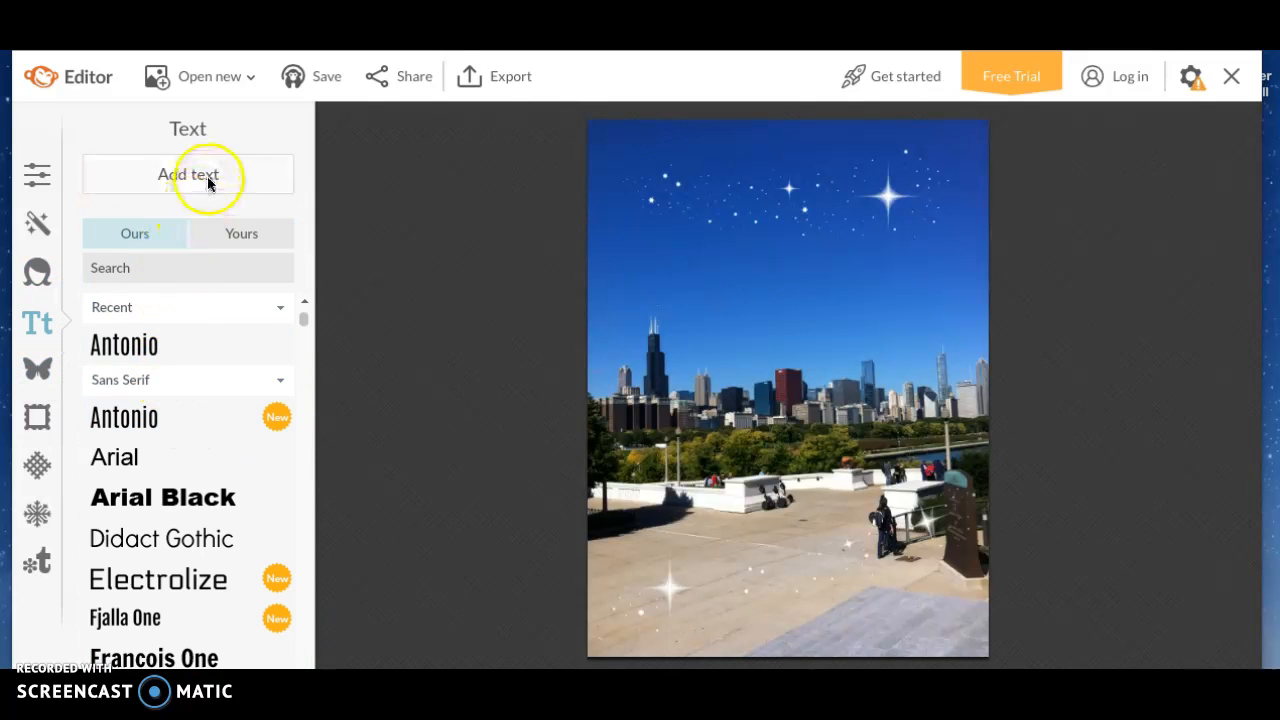
drag(303, 325, 303, 296)
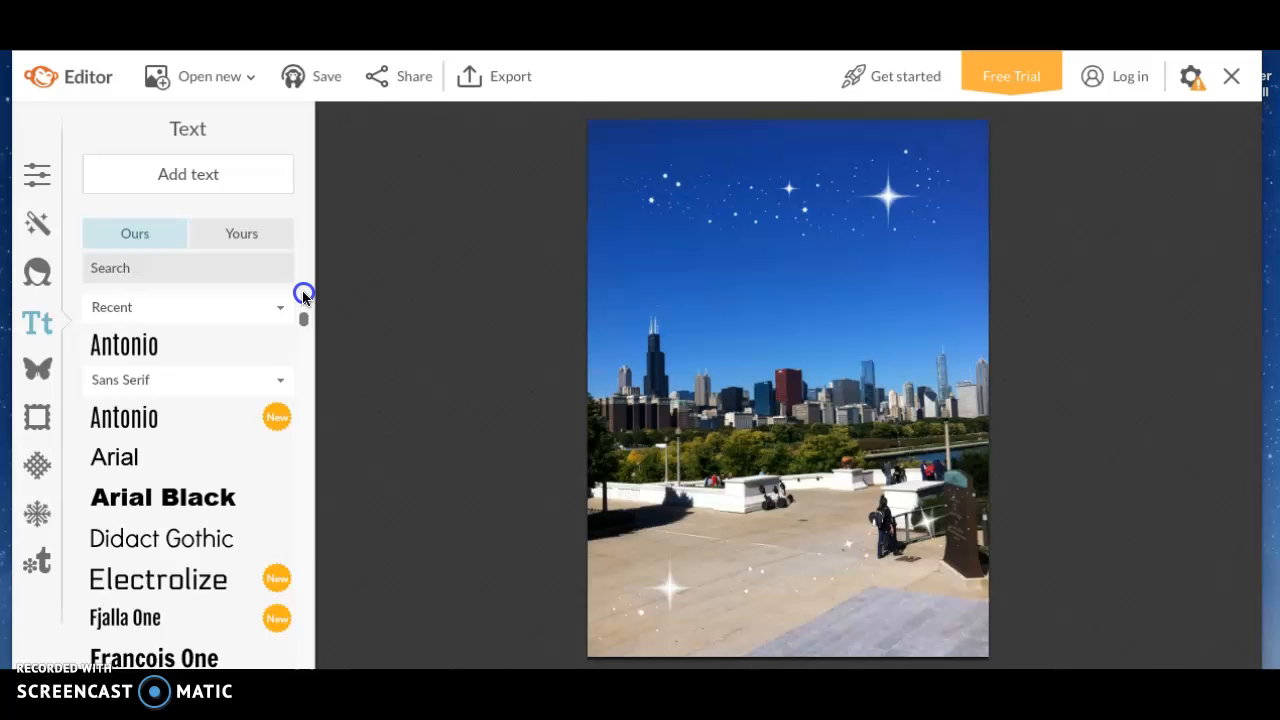
Browse Overlays, collapsing the Labels category, then move through Frames to Textures
click(40, 375)
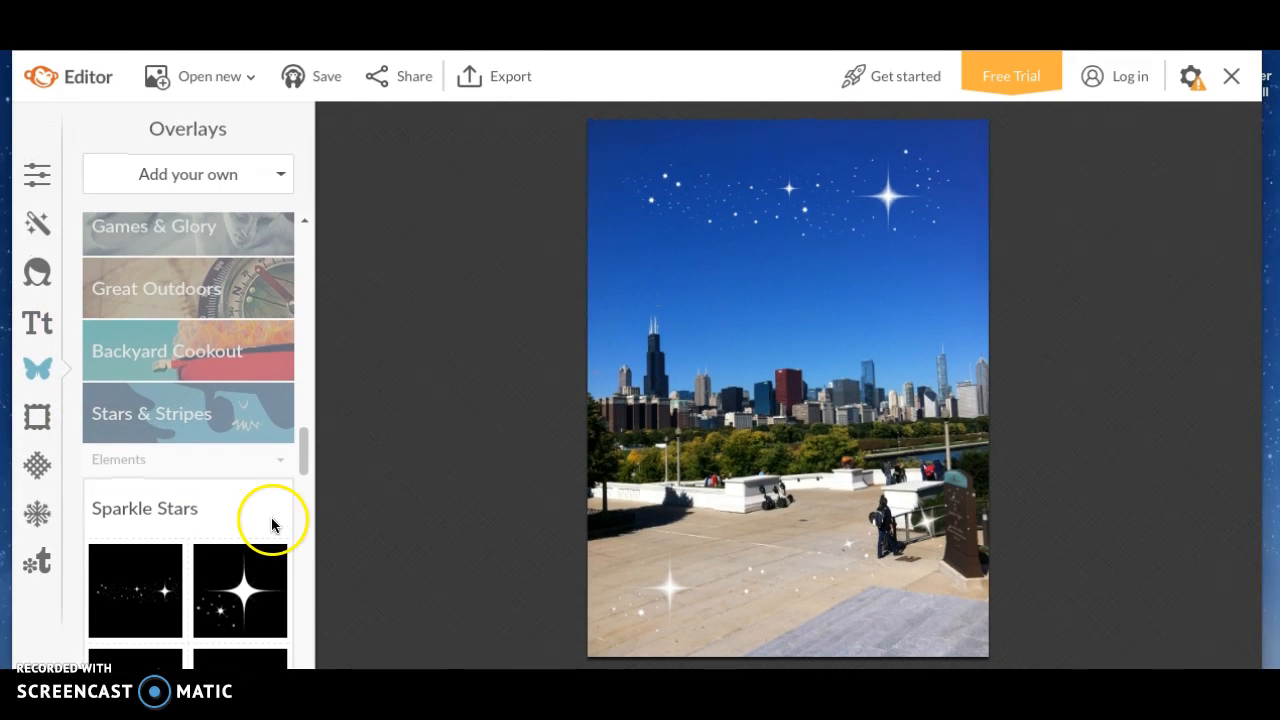
scroll(266, 509, down, 5)
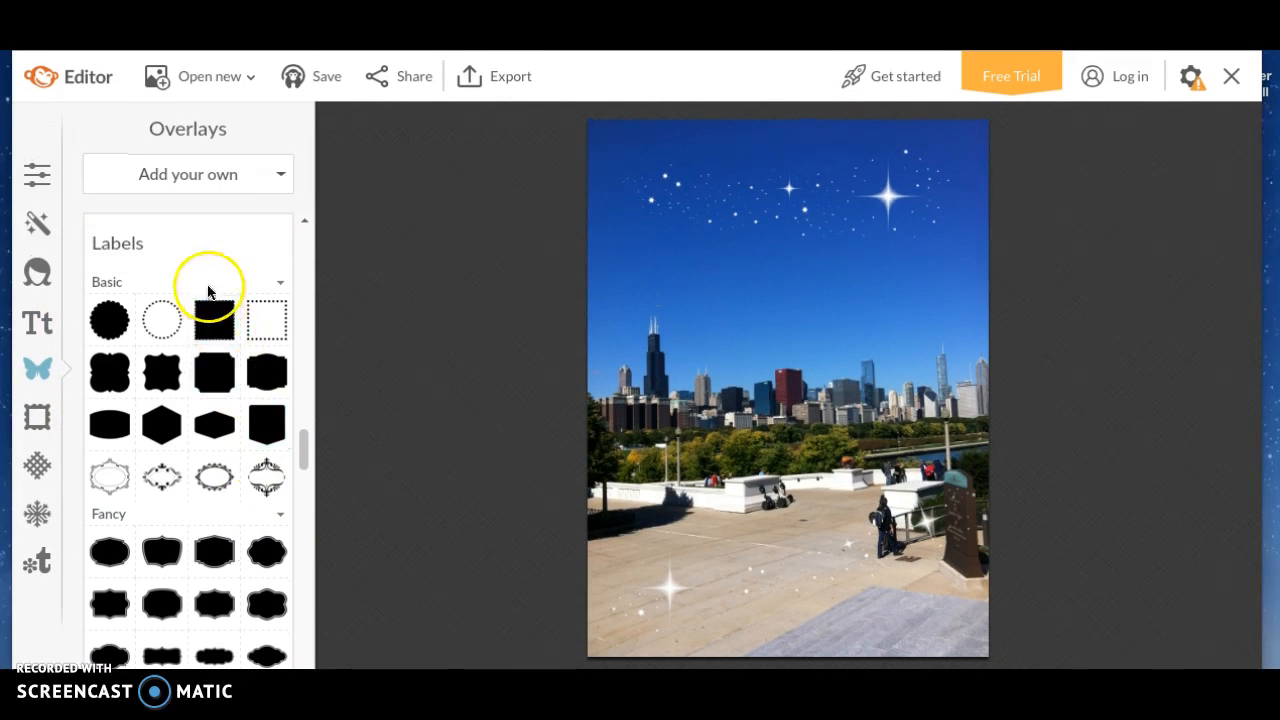
click(200, 250)
drag(303, 517, 290, 209)
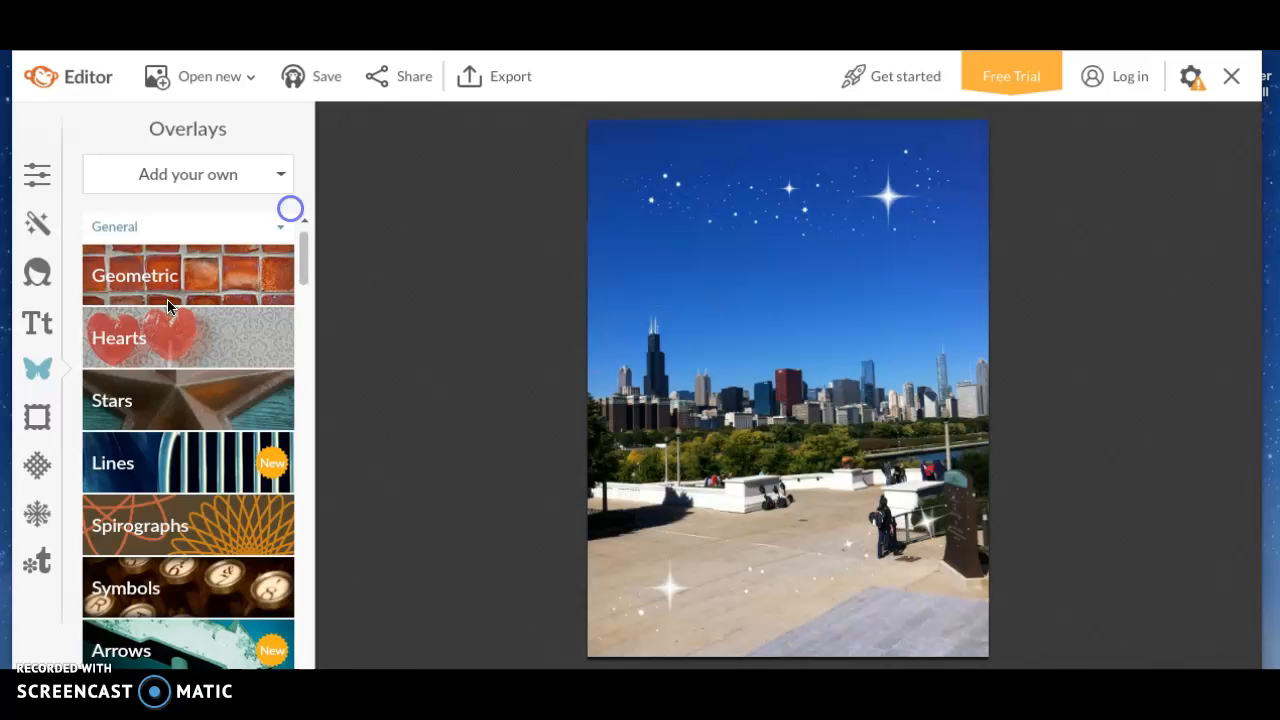
click(37, 418)
click(37, 464)
Apply the pink galaxy Space texture to the skyline photo
click(259, 233)
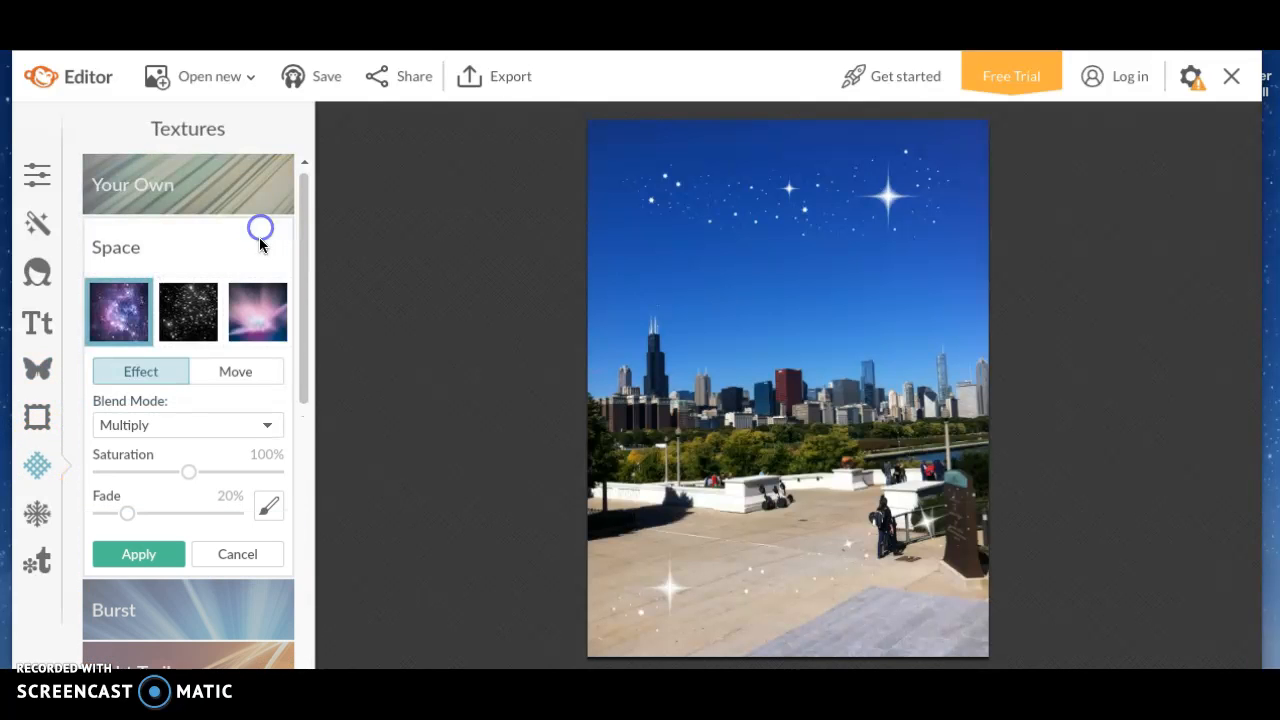
click(268, 314)
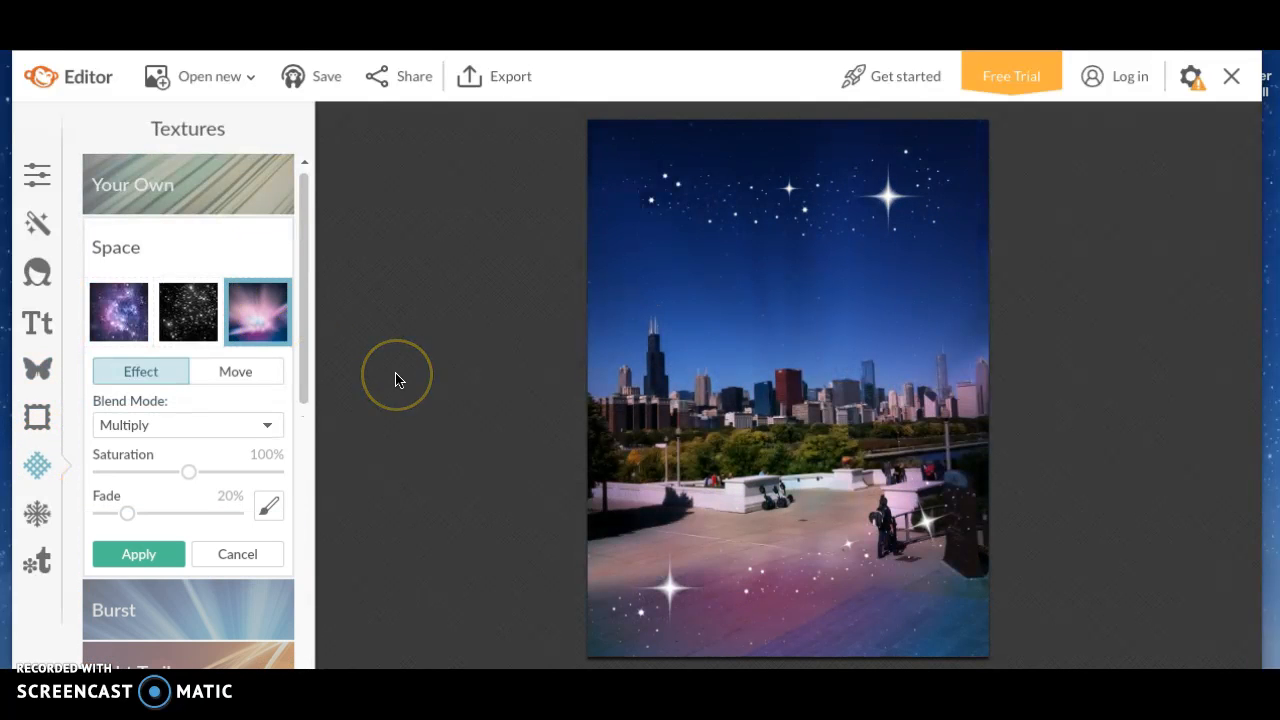
click(146, 553)
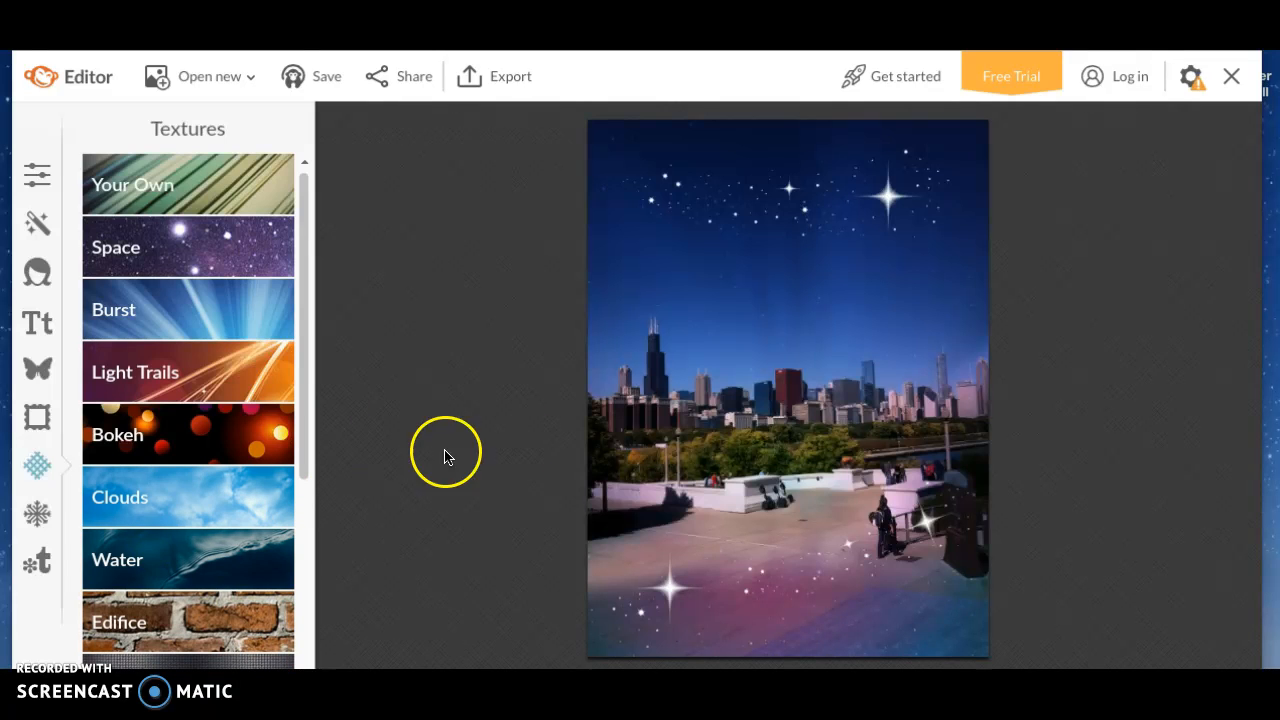
Delete the sparkle-star overlay band across the top of the sky
drag(831, 200, 824, 210)
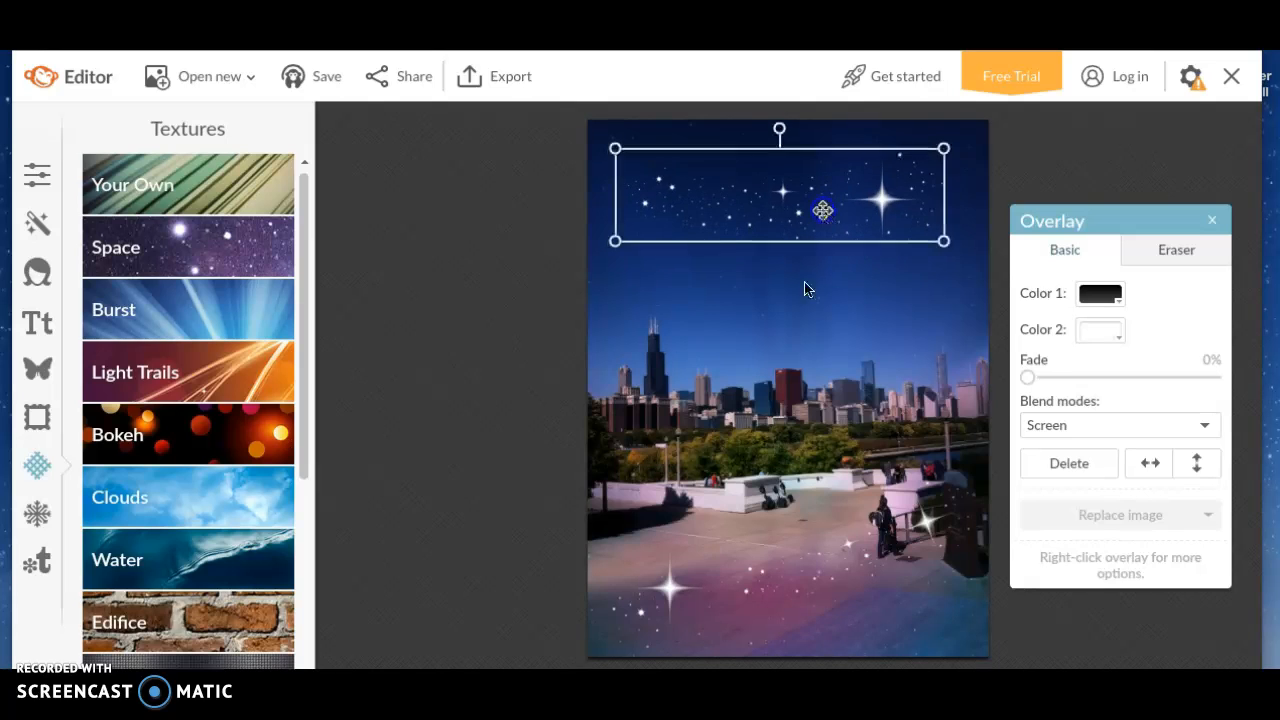
right_click(787, 222)
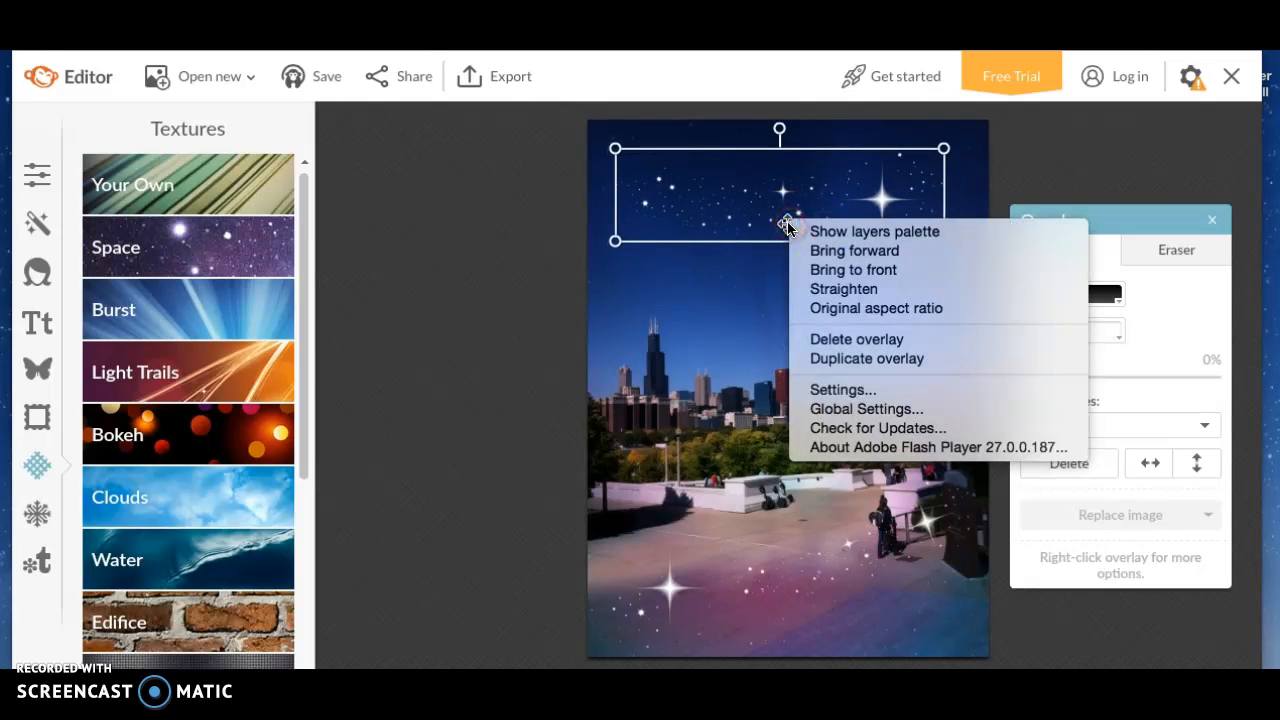
right_click(1244, 425)
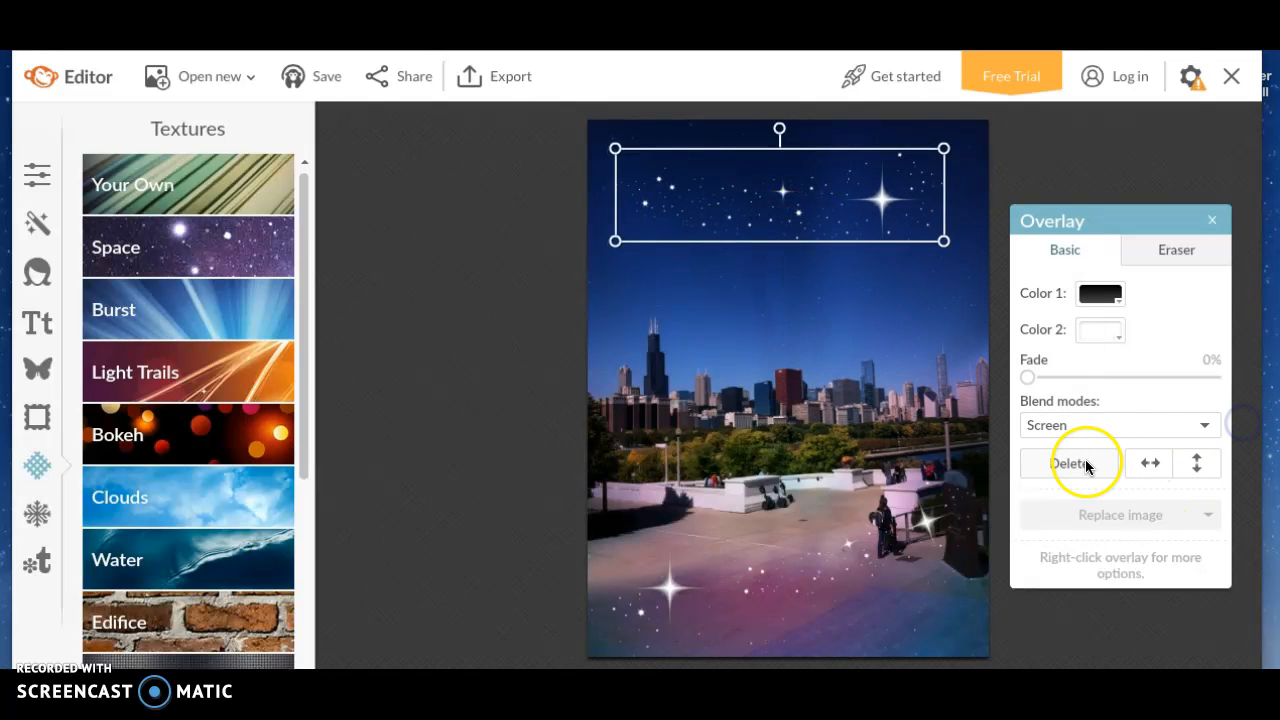
click(813, 225)
right_click(813, 225)
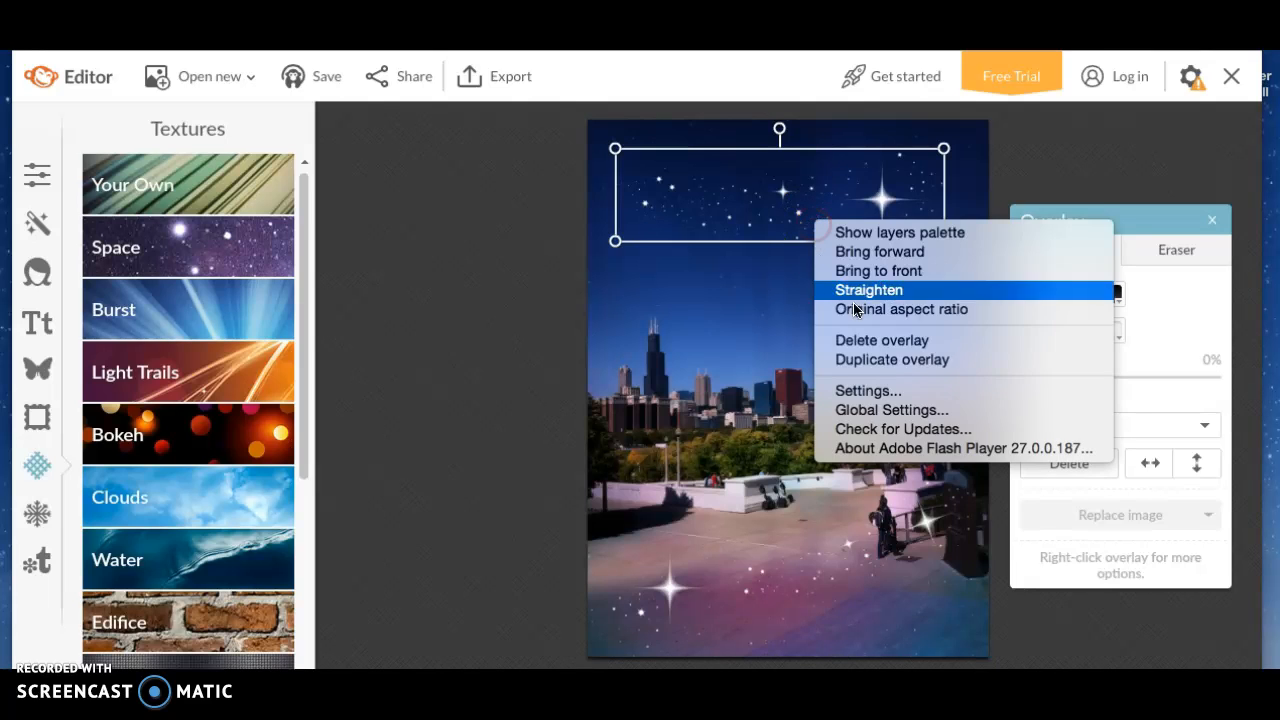
click(890, 343)
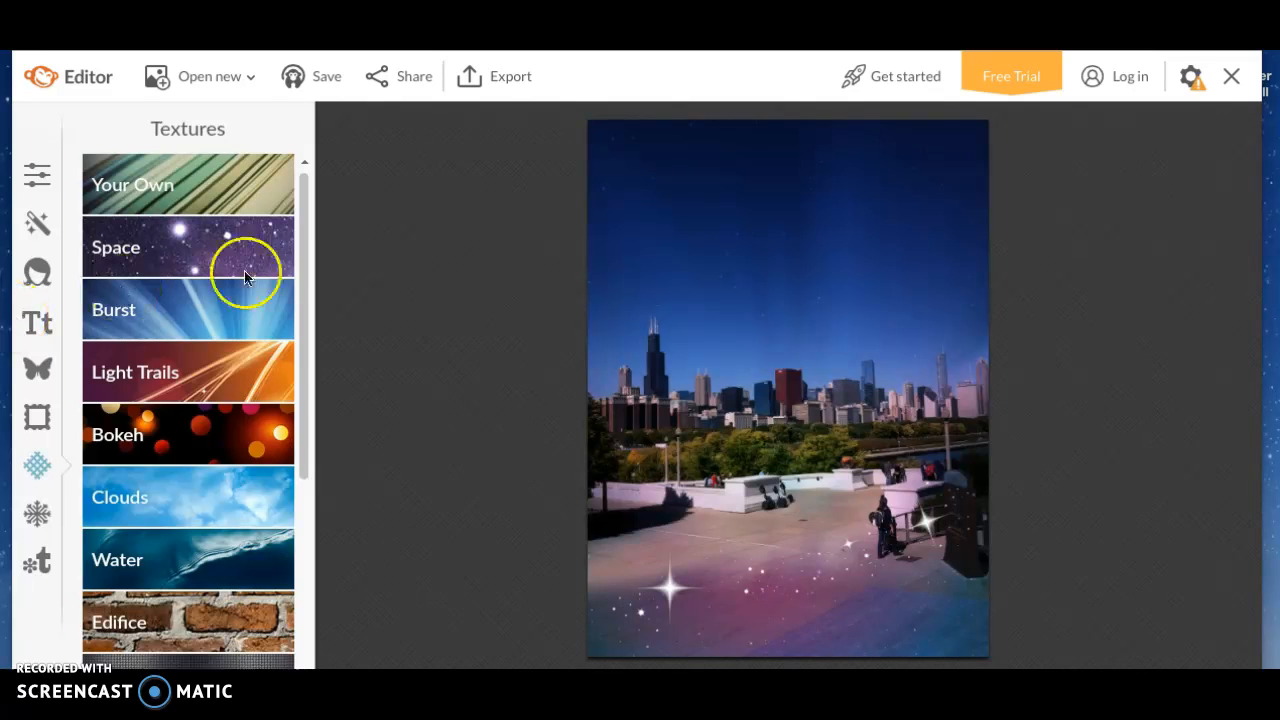
drag(303, 346, 292, 244)
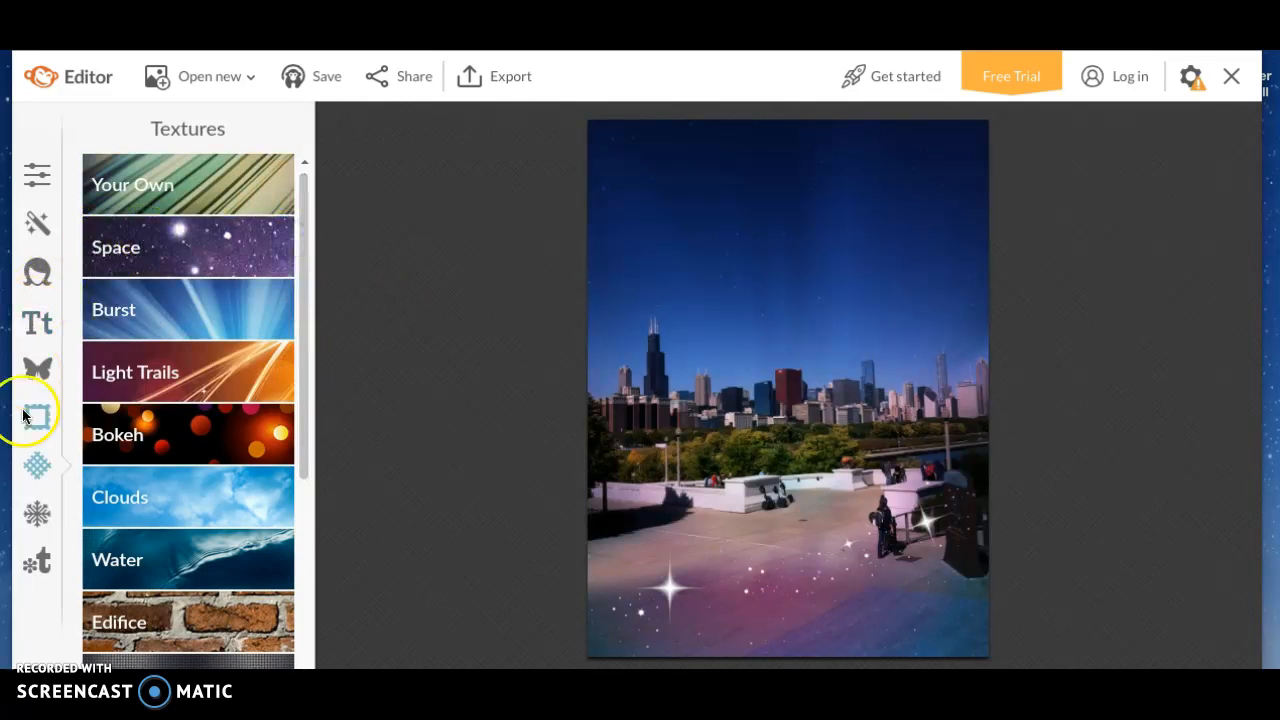